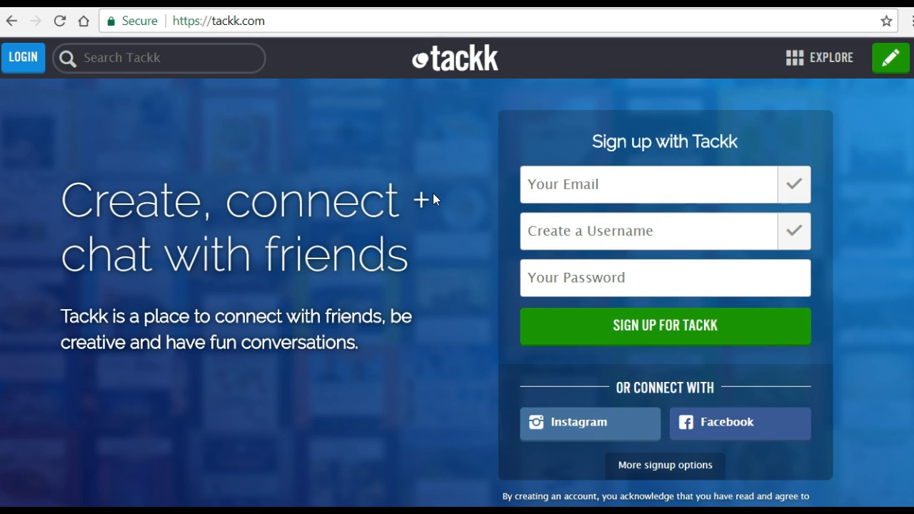
- Log in to Tackk through Google, using the school e-mail account
left_click(891, 64)
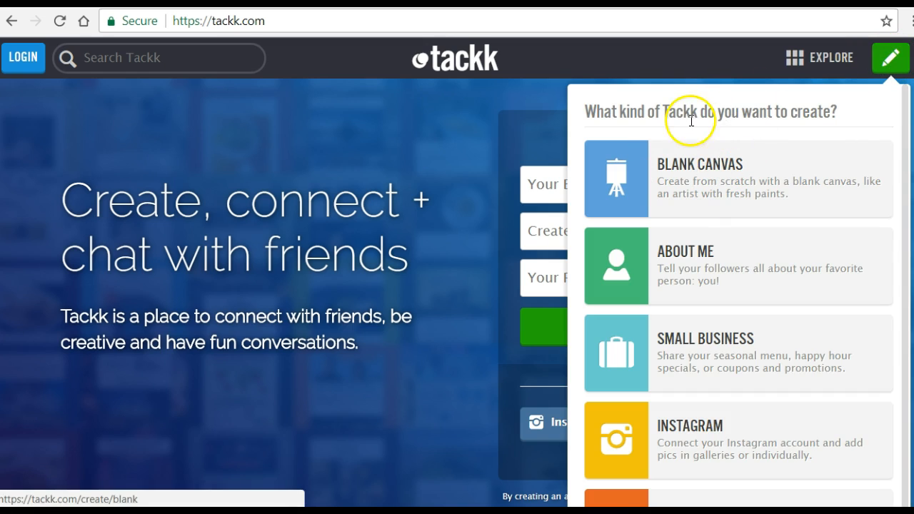
left_click(30, 58)
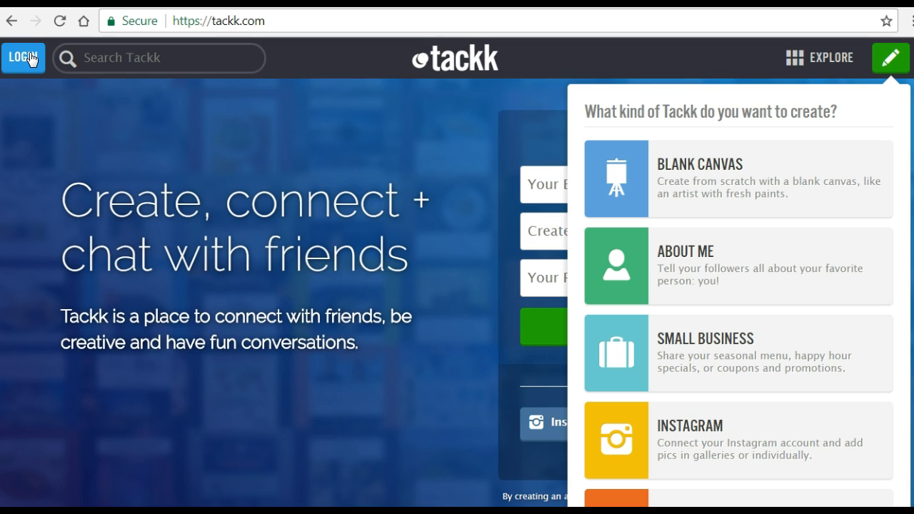
left_click(30, 59)
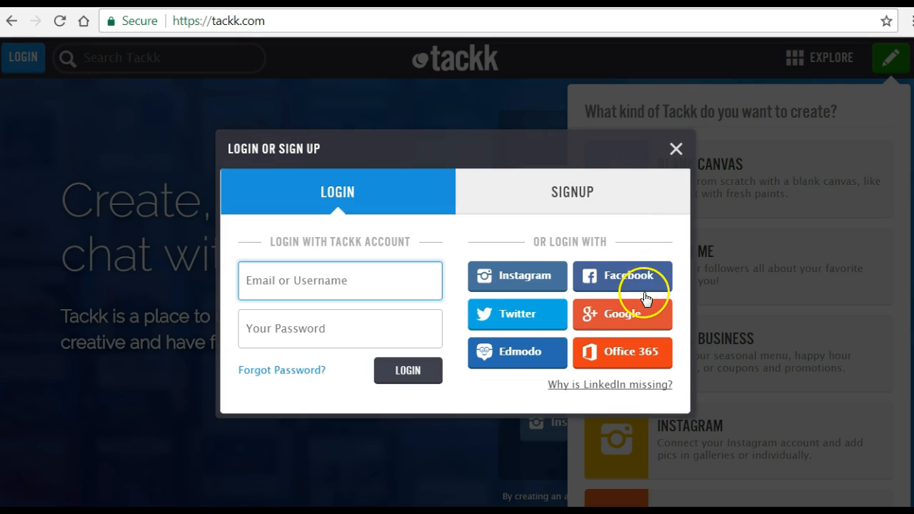
left_click(635, 316)
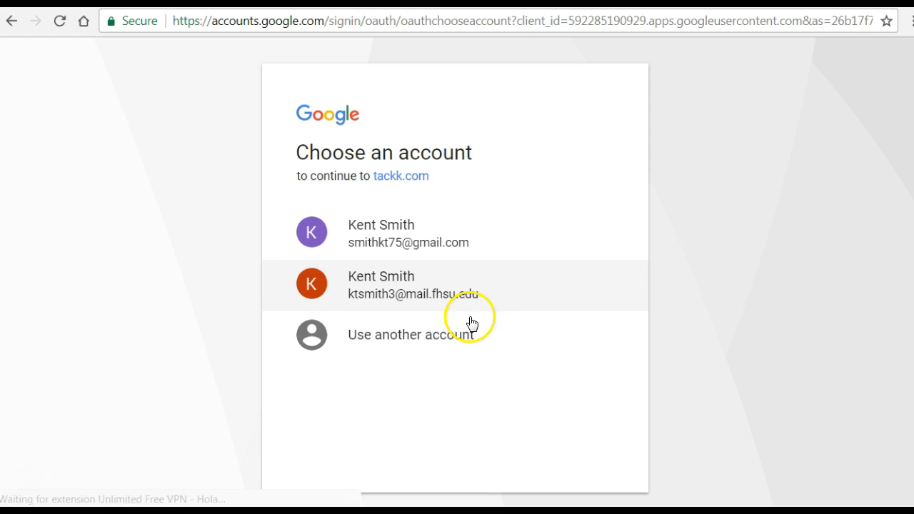
left_click(393, 292)
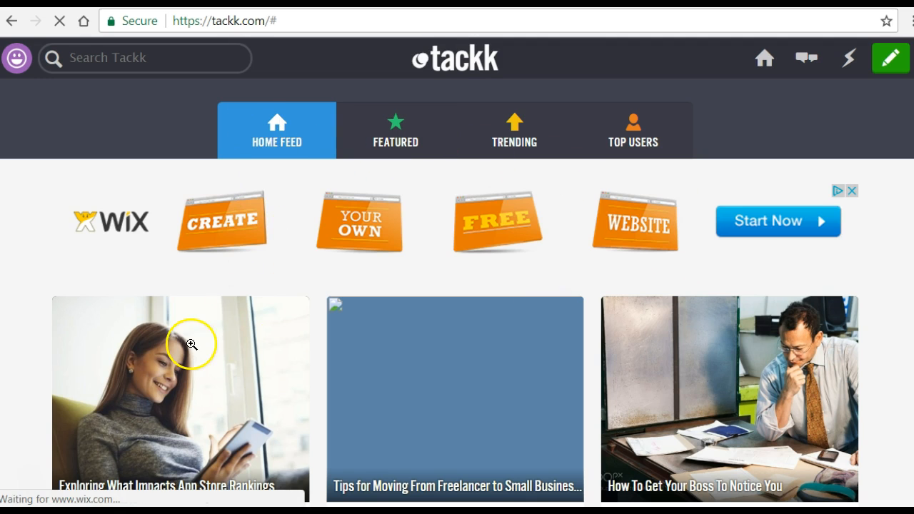
- Create a new Tackk of the School Project kind
scroll(248, 346, "down", 1)
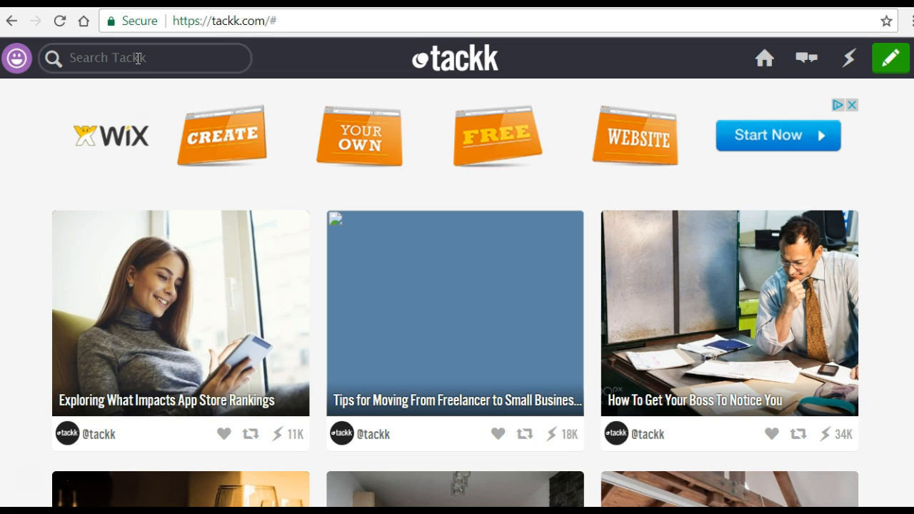
left_click(778, 91)
left_click(885, 61)
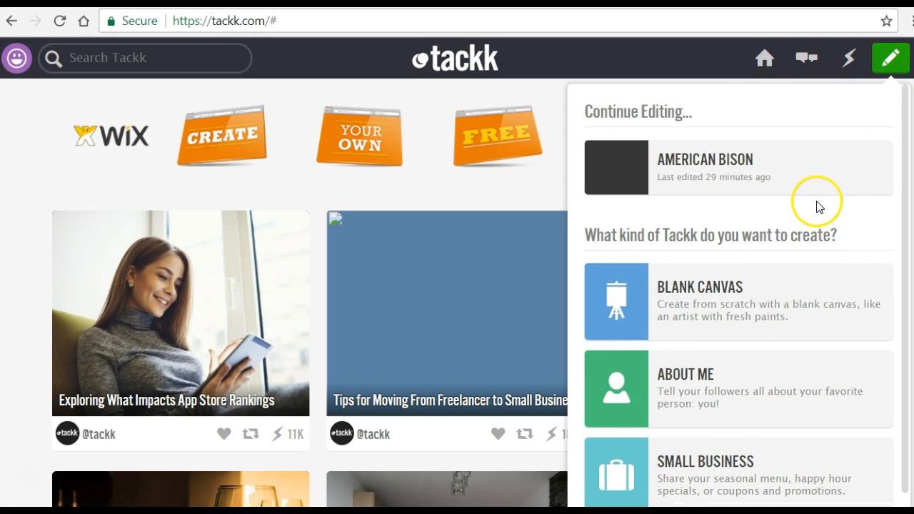
scroll(819, 209, "down", 2)
scroll(819, 209, "down", 1)
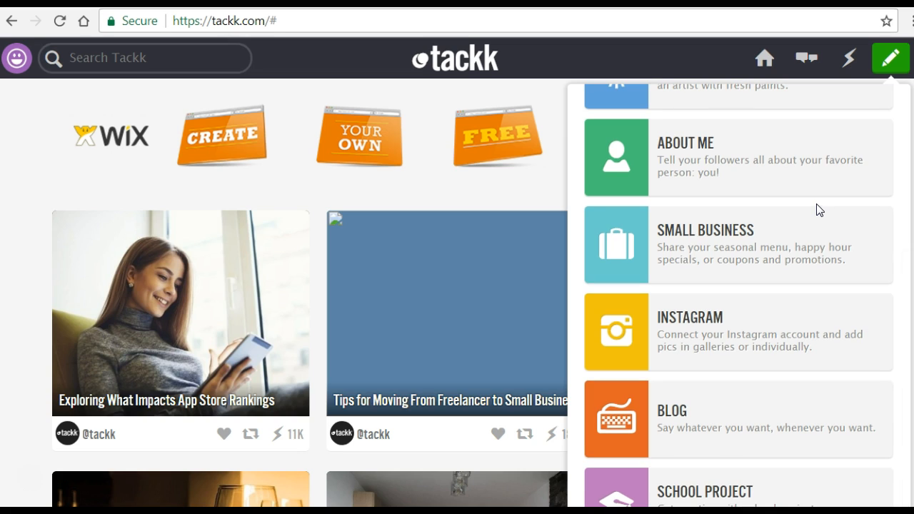
scroll(819, 209, "up", 2)
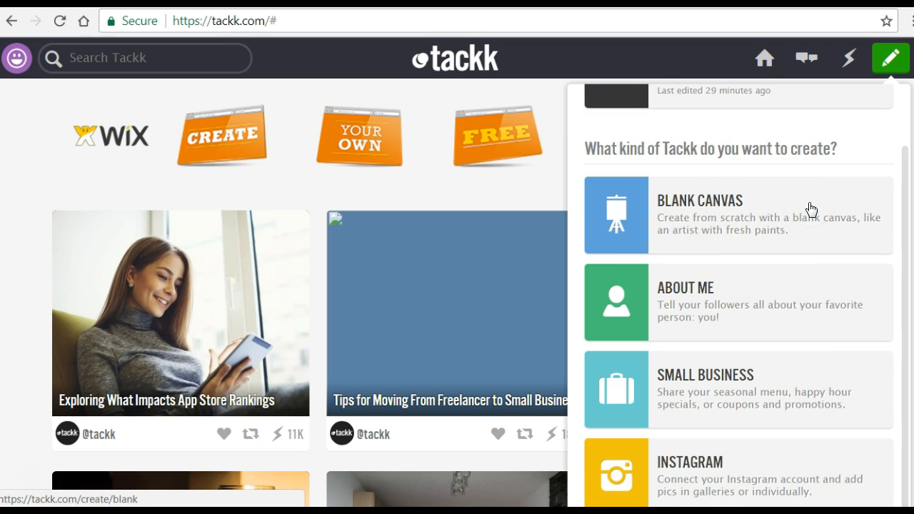
scroll(810, 209, "down", 2)
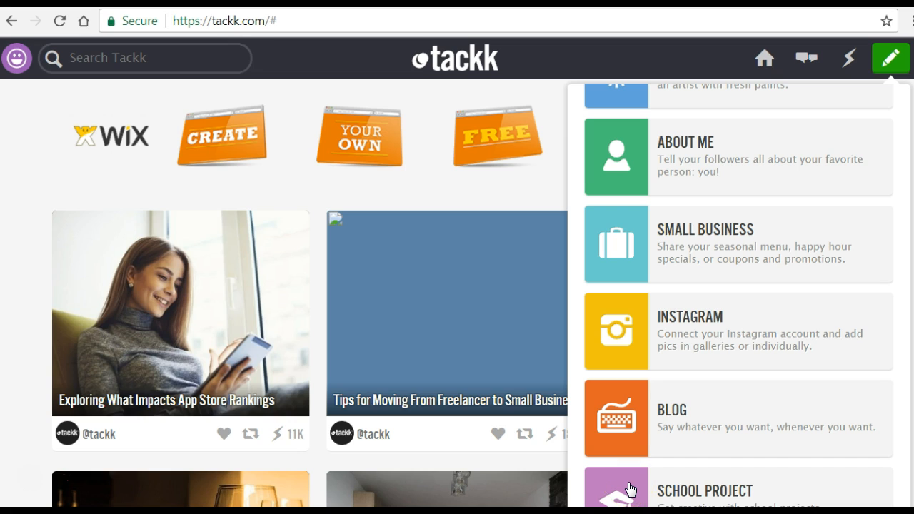
left_click(721, 406)
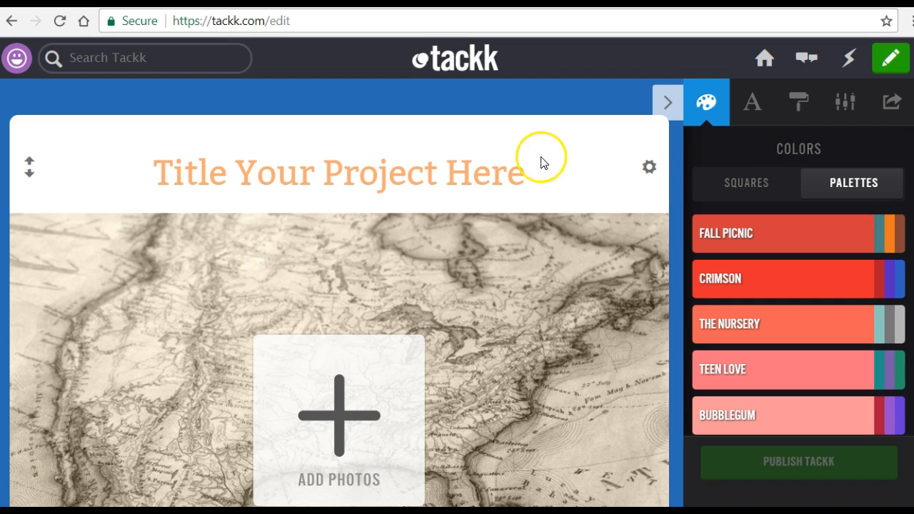
- Title the project "American Bison"
left_click(328, 165)
type("American Bison")
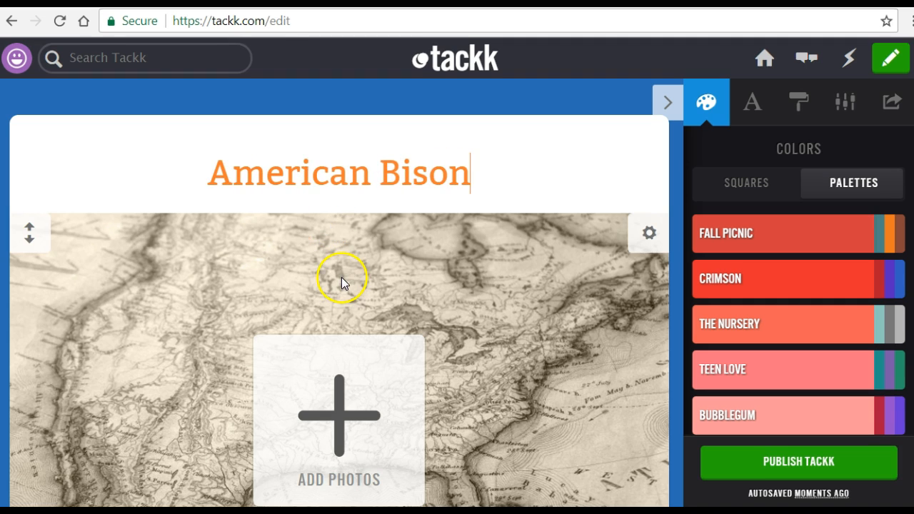
- Start adding a photo below the title and search 500px for "bison"
scroll(341, 276, "down", 1)
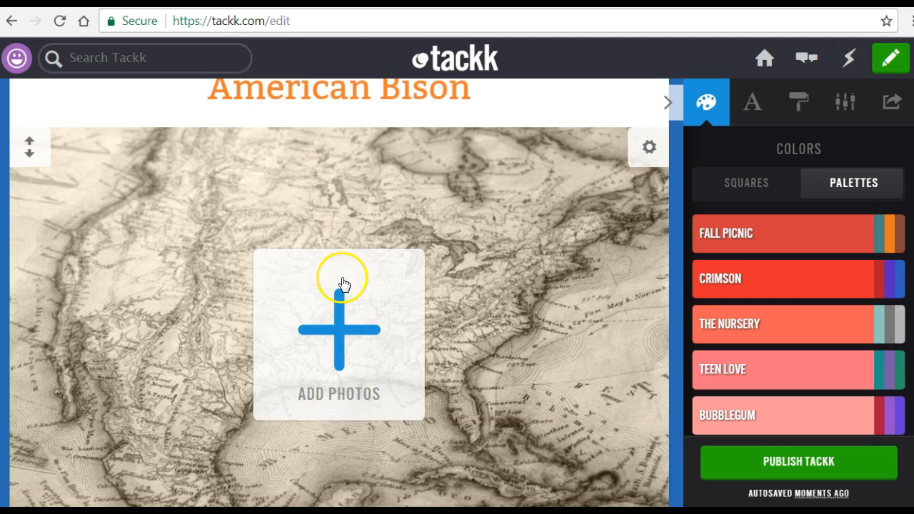
left_click(346, 320)
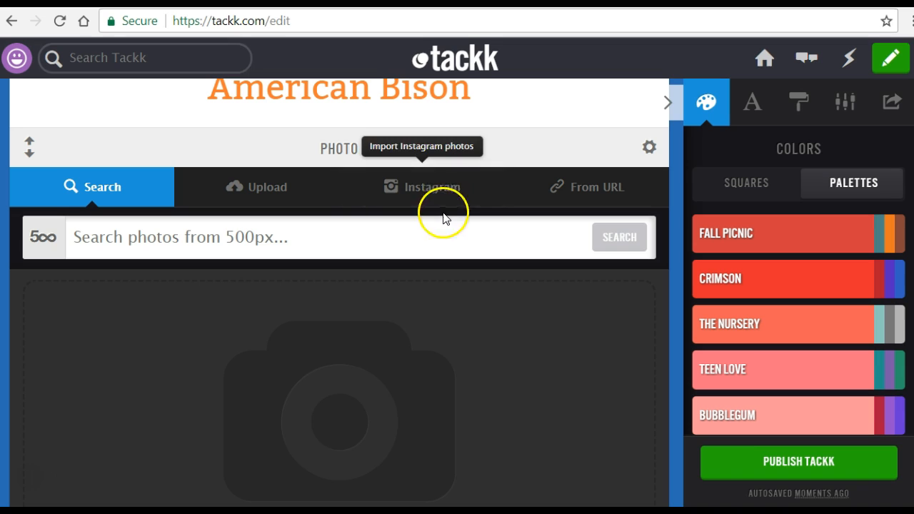
left_click(393, 238)
type("bison")
key("Return")
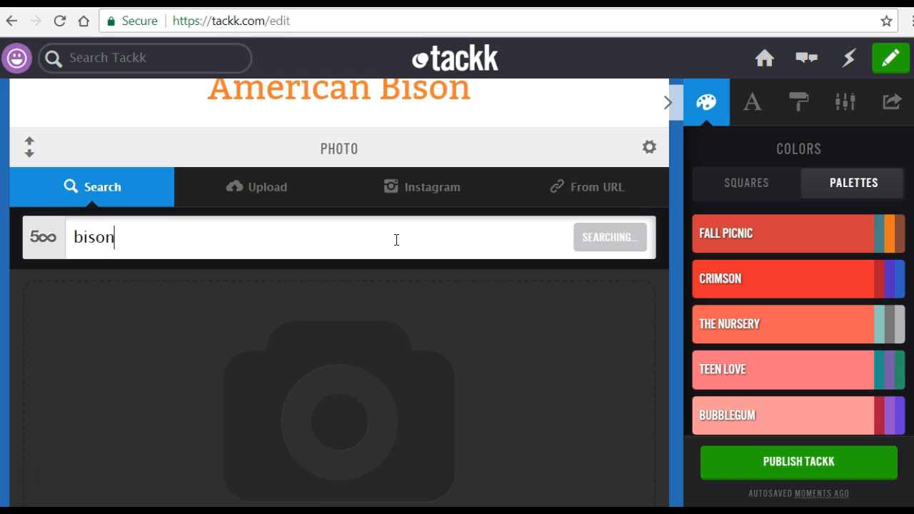
left_click(386, 240)
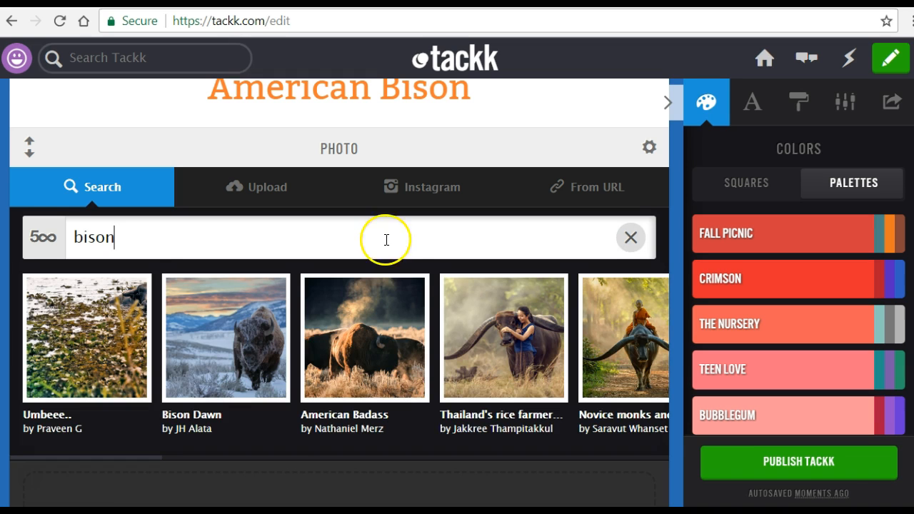
- Insert the "Grazing at Sunset" photo from the bison results, clear the search and finish editing the photo block
left_click(315, 457)
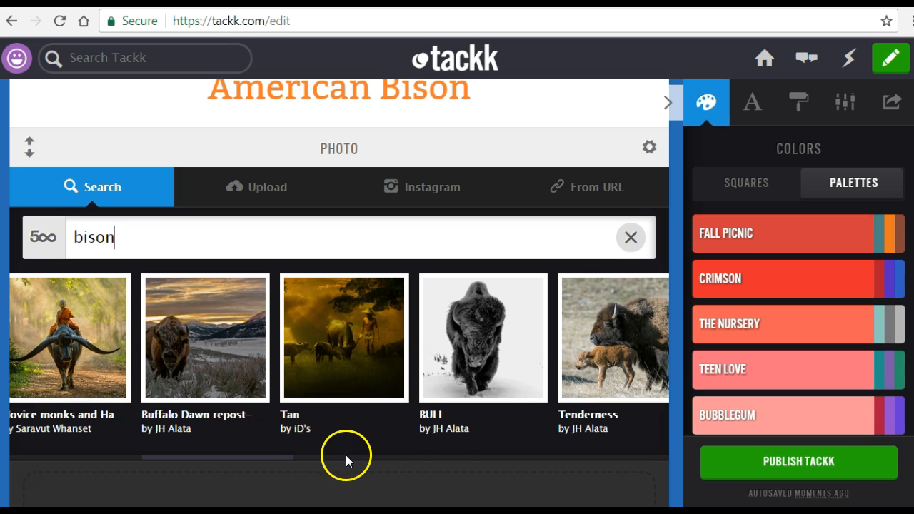
left_click(446, 457)
left_click(456, 457)
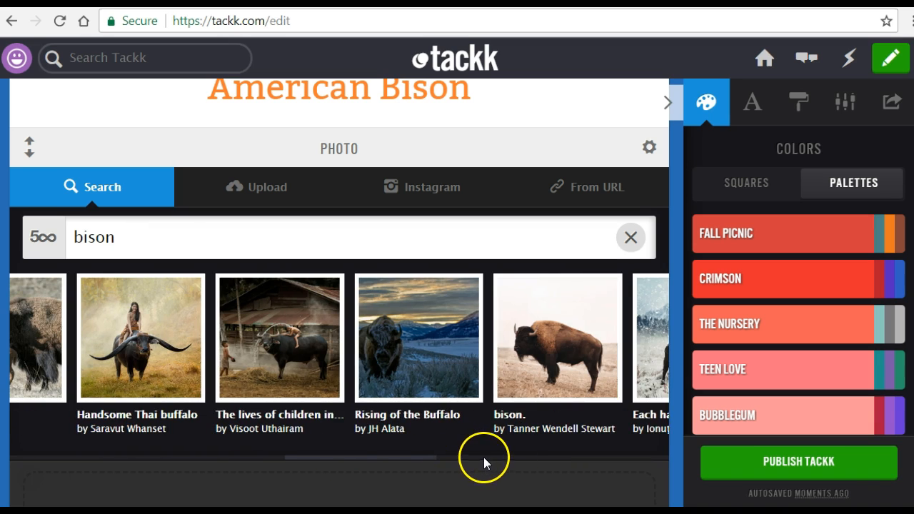
left_click(484, 457)
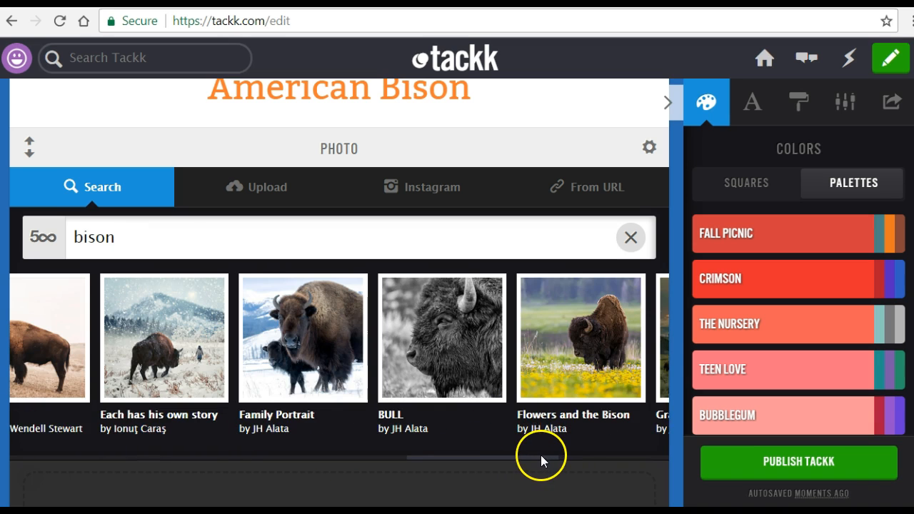
left_click(584, 457)
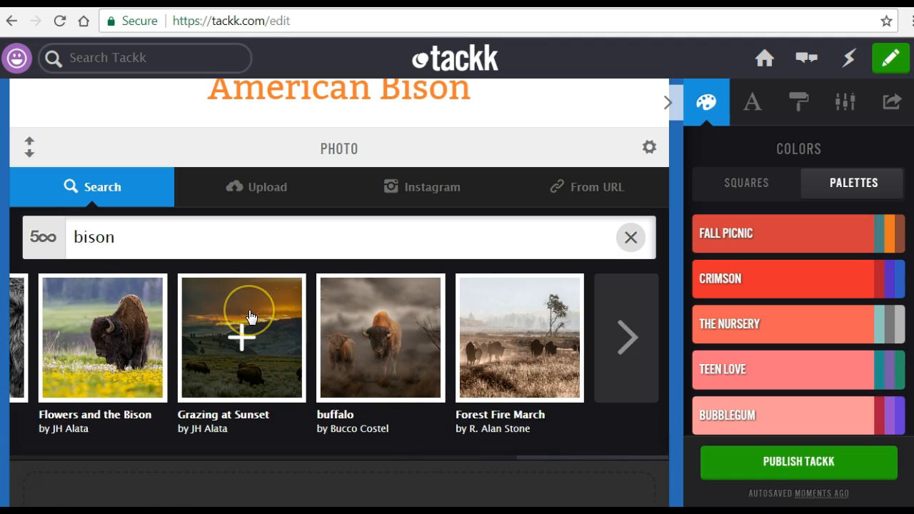
left_click(251, 316)
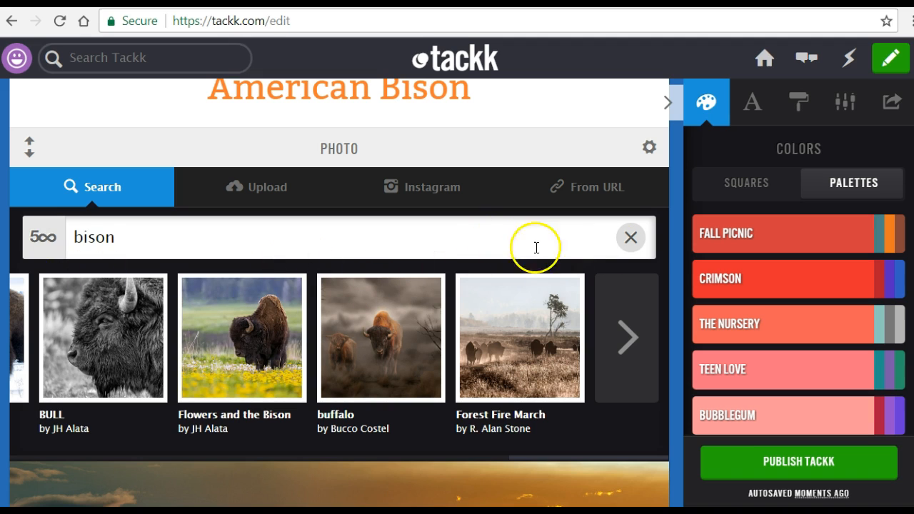
left_click(632, 238)
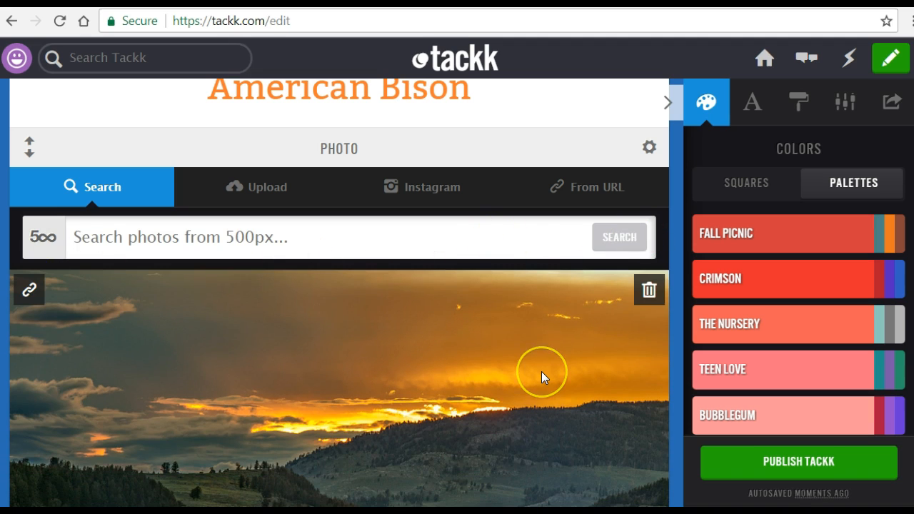
scroll(541, 372, "down", 3)
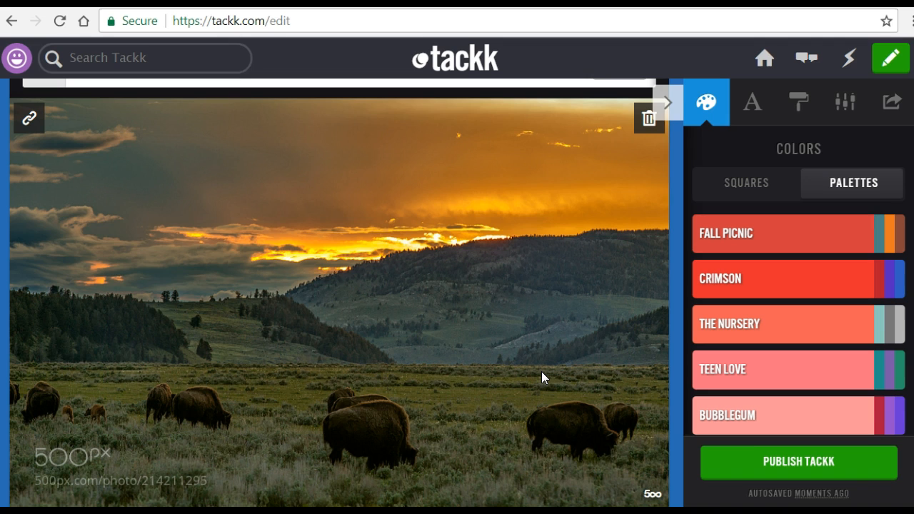
scroll(541, 371, "down", 3)
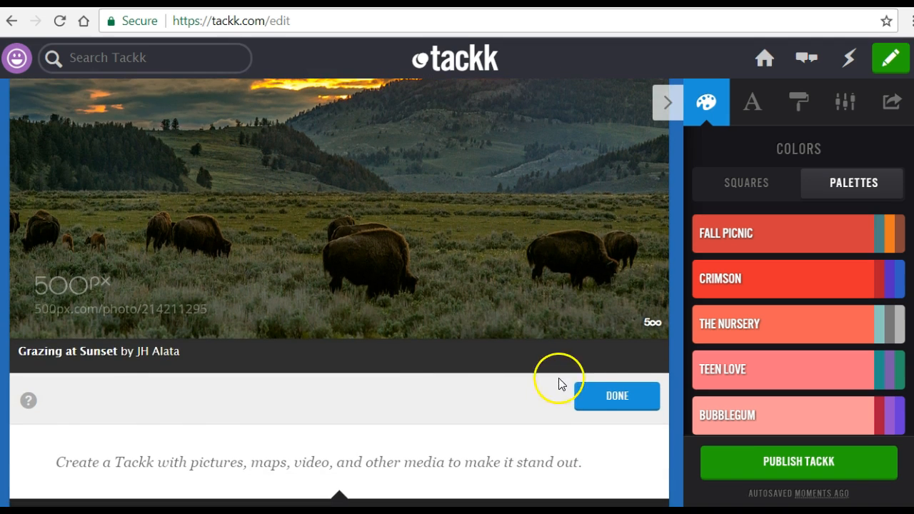
left_click(605, 393)
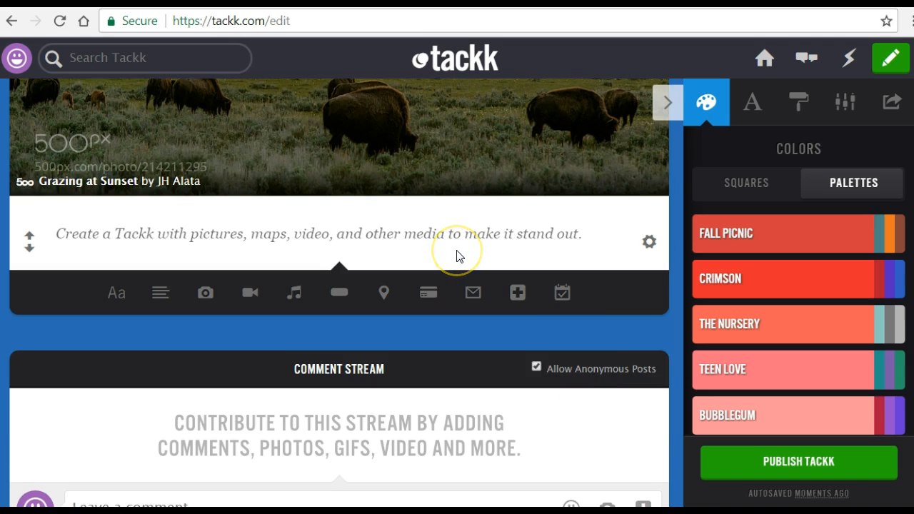
- Write "The total population of American Bison is over 500,000, but only 30,000 are wild." in the text block below the photo
left_click(416, 232)
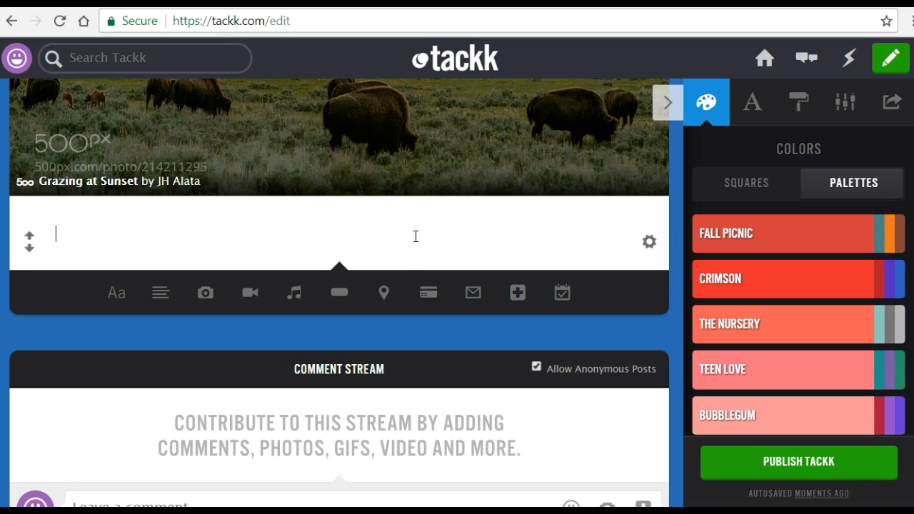
type("The total popula")
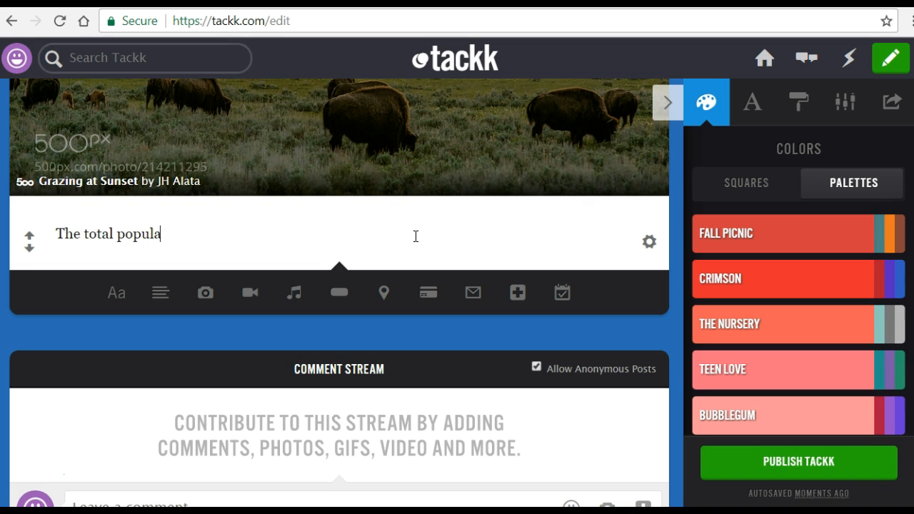
type("tion of American Bison ")
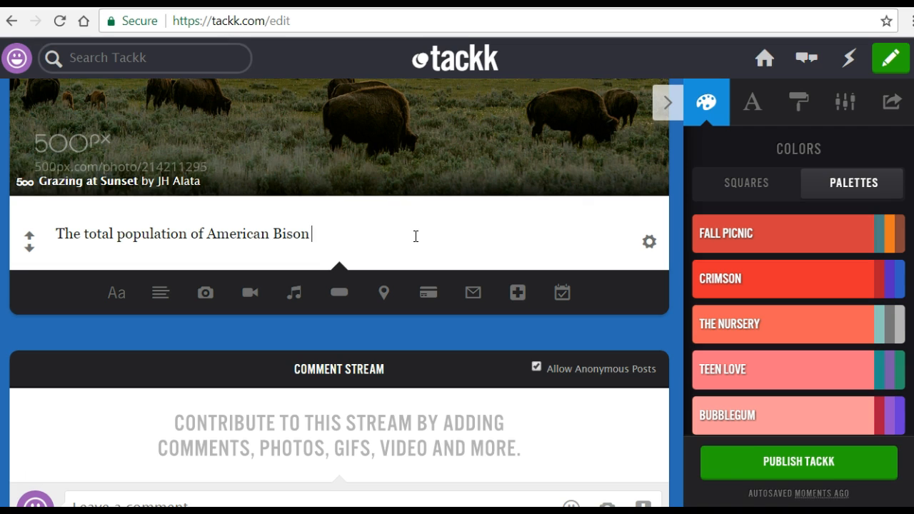
type("is over 5")
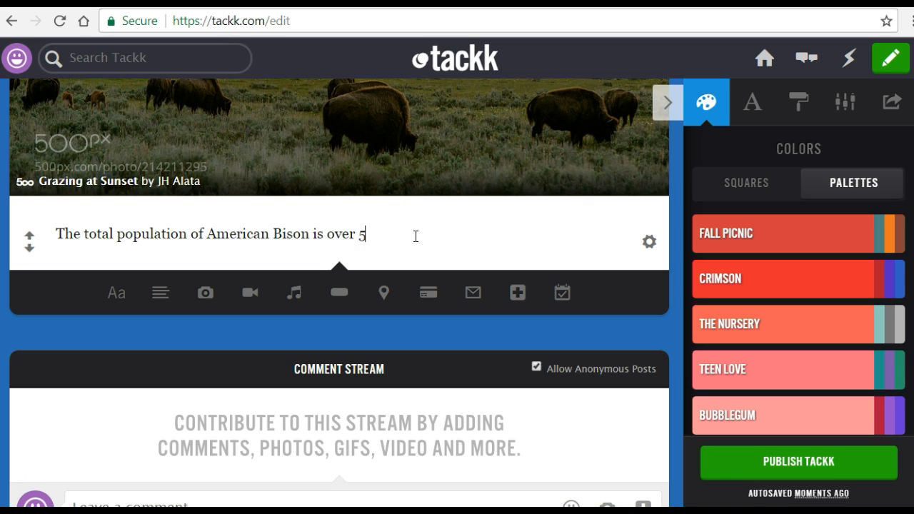
type("00,000 but ")
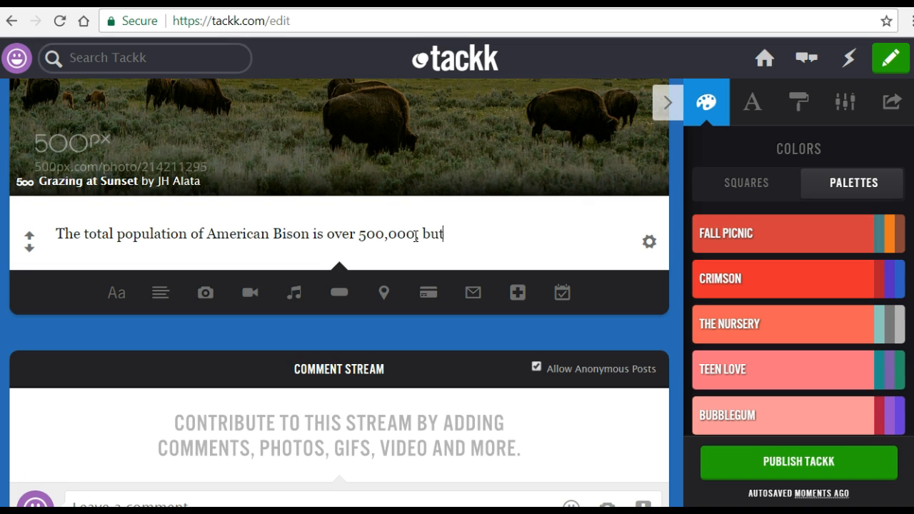
type("only 30,000")
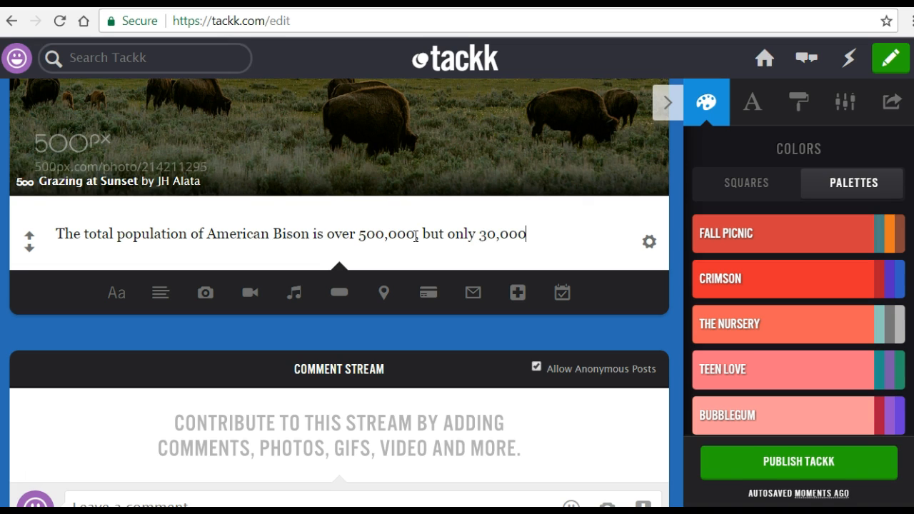
type(" are wild.")
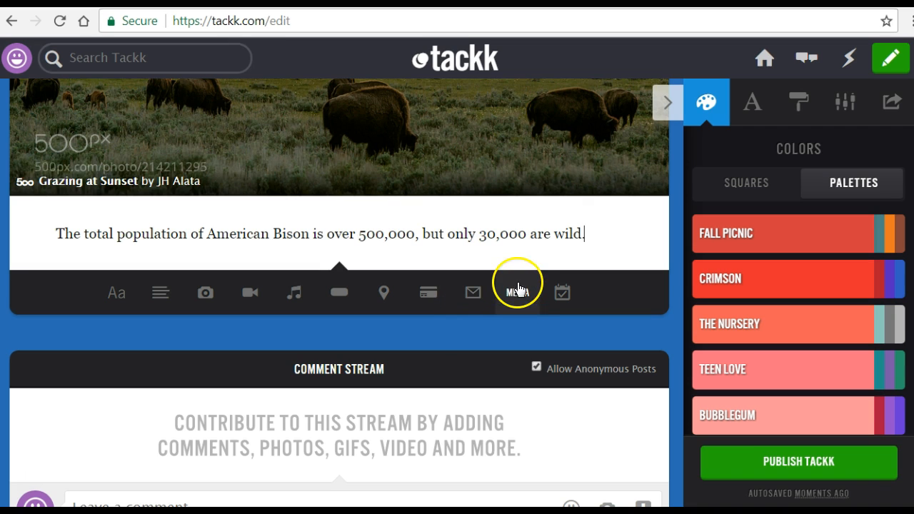
- Add an RSVP block below the bison population text
left_click(565, 312)
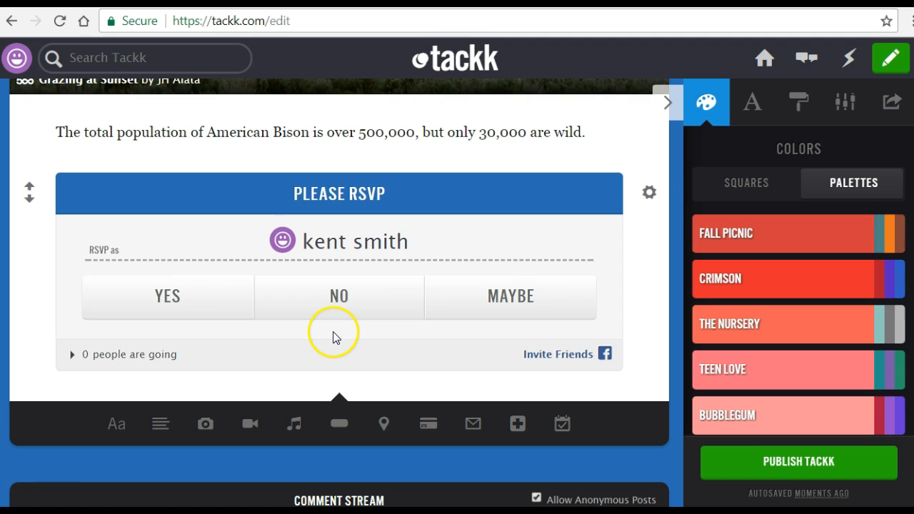
scroll(334, 337, "up", 2)
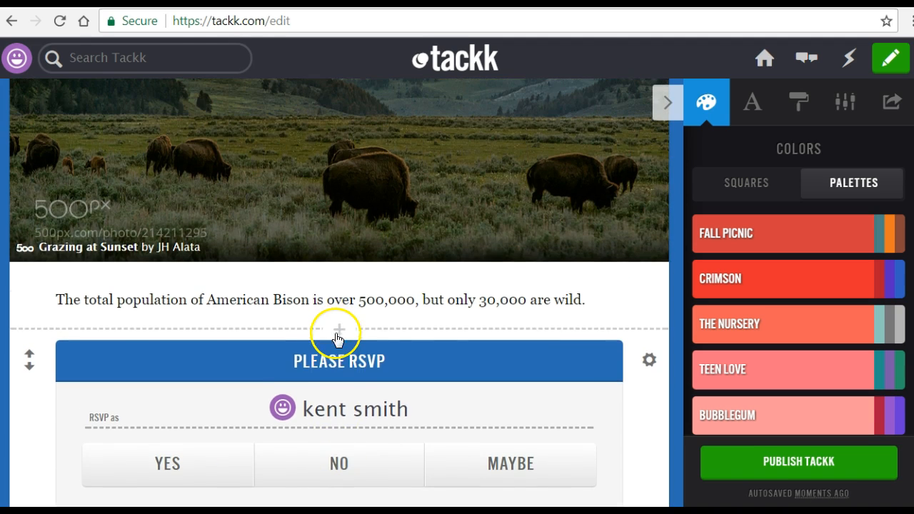
scroll(338, 338, "down", 1)
scroll(337, 334, "down", 1)
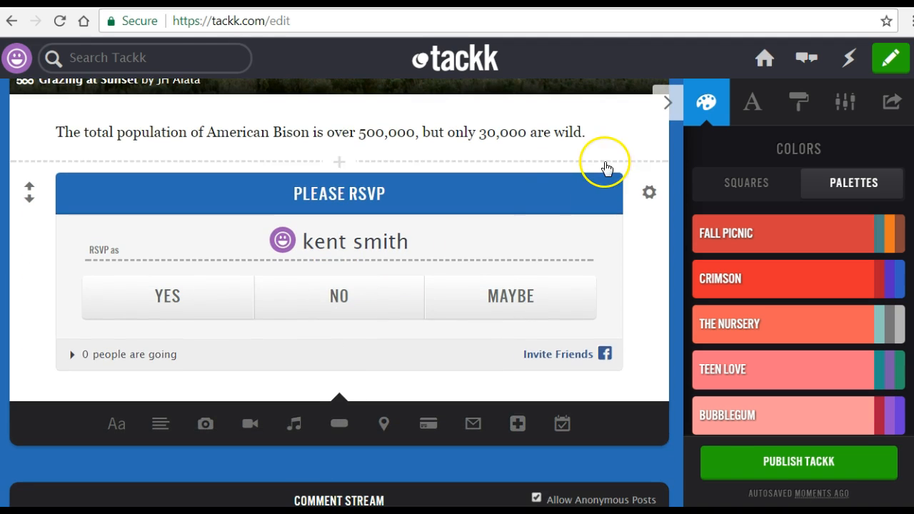
- Remove the RSVP block below the bison population text
mouse_move(643, 204)
left_click(563, 194)
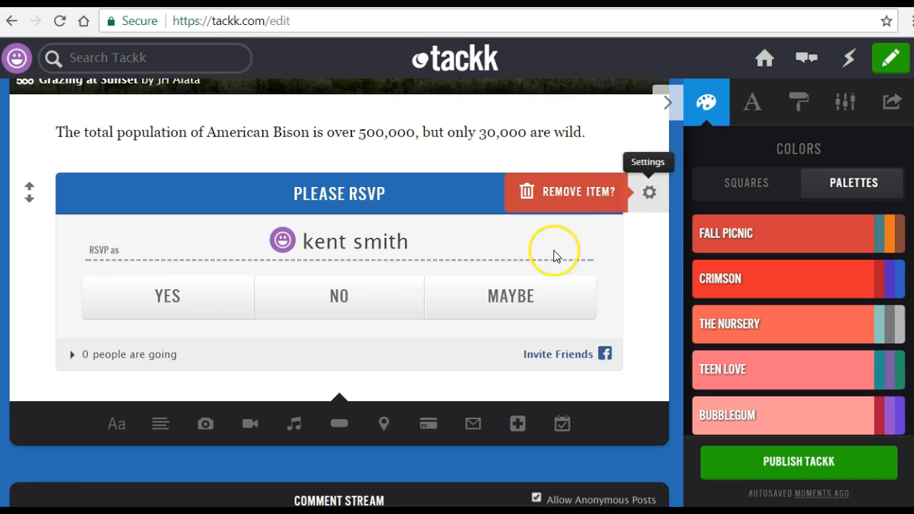
left_click(569, 202)
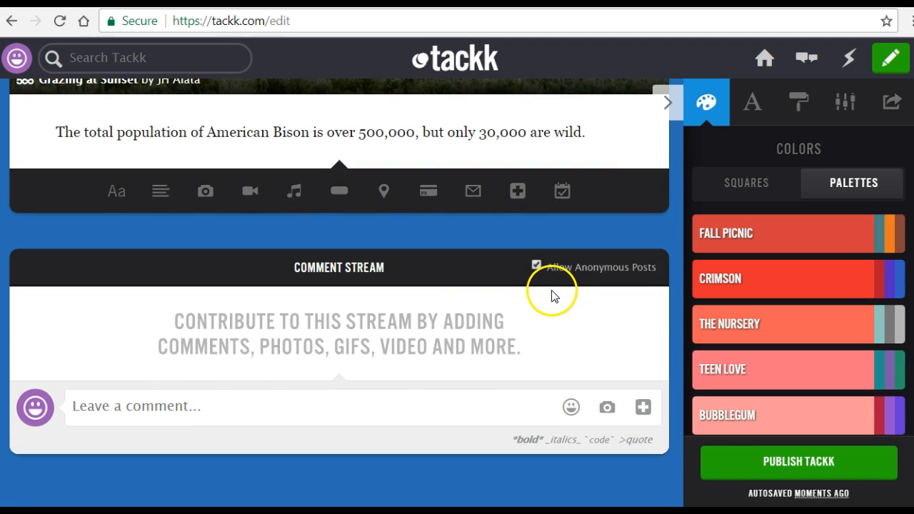
scroll(455, 261, "up", 1)
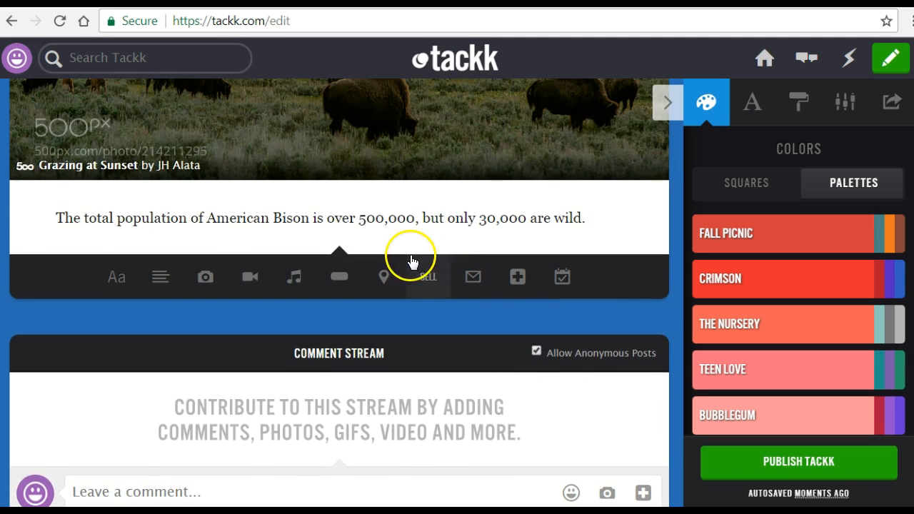
left_click(341, 282)
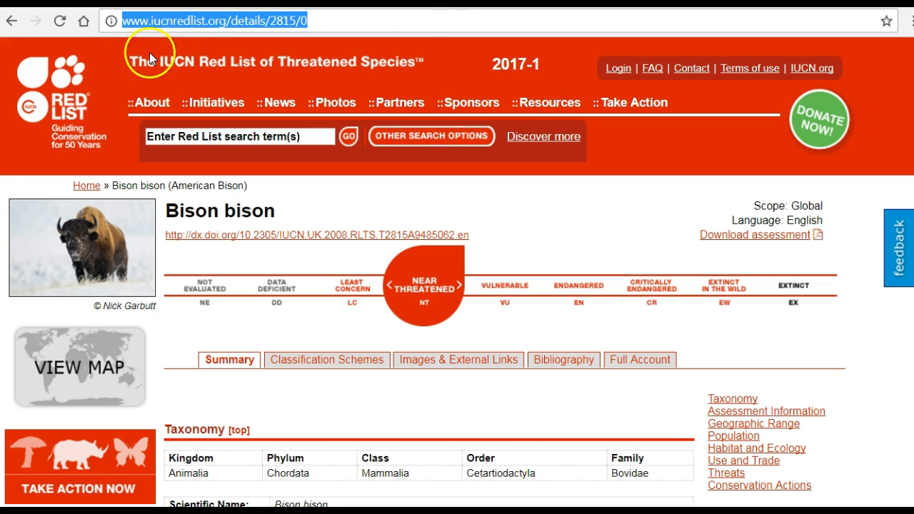
right_click(196, 24)
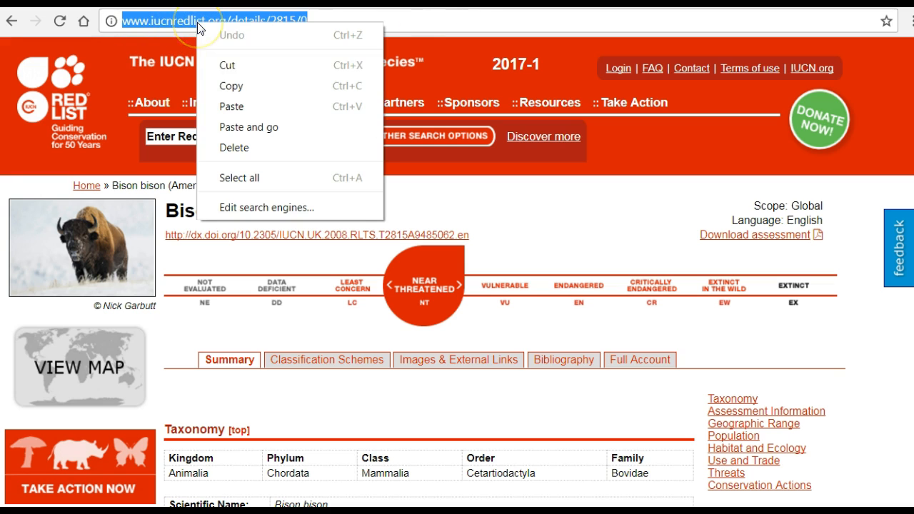
left_click(235, 84)
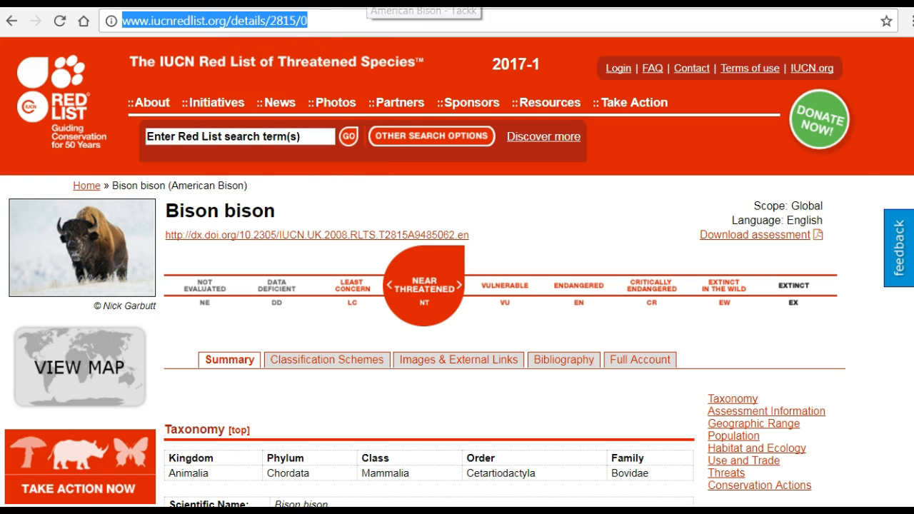
left_click(425, 4)
left_click(338, 235)
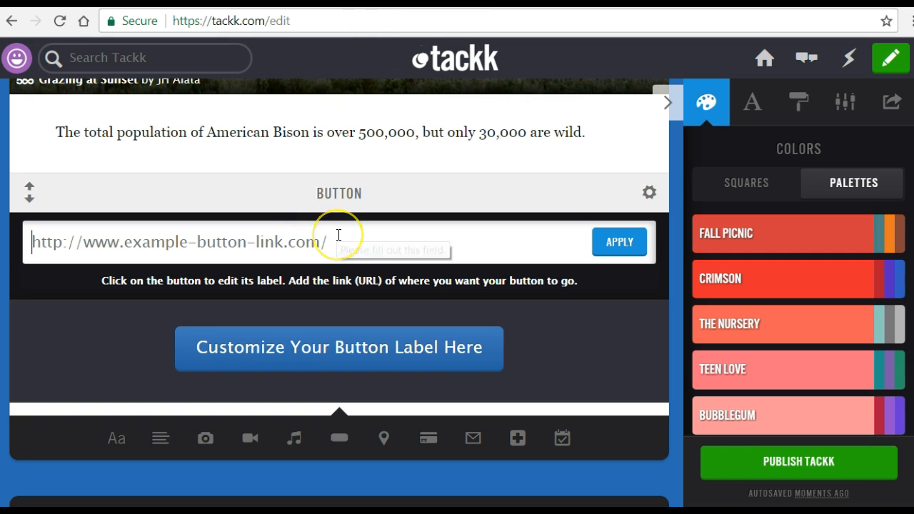
key("ctrl+v")
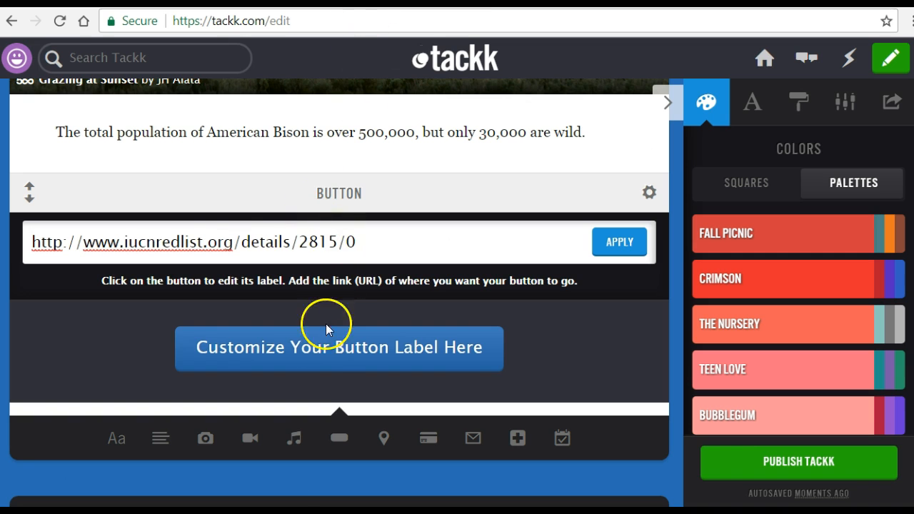
- Label the button "IUCN Red List" and apply its settings
left_click(327, 351)
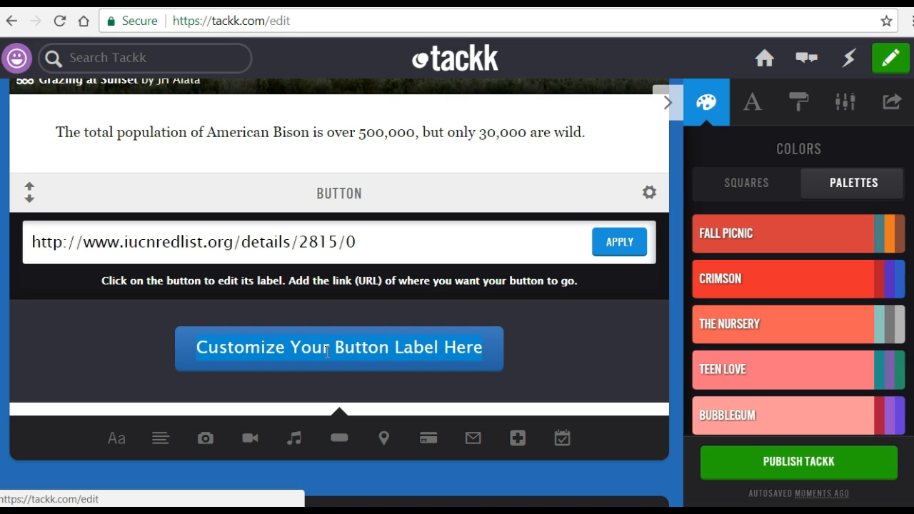
type("IUCN")
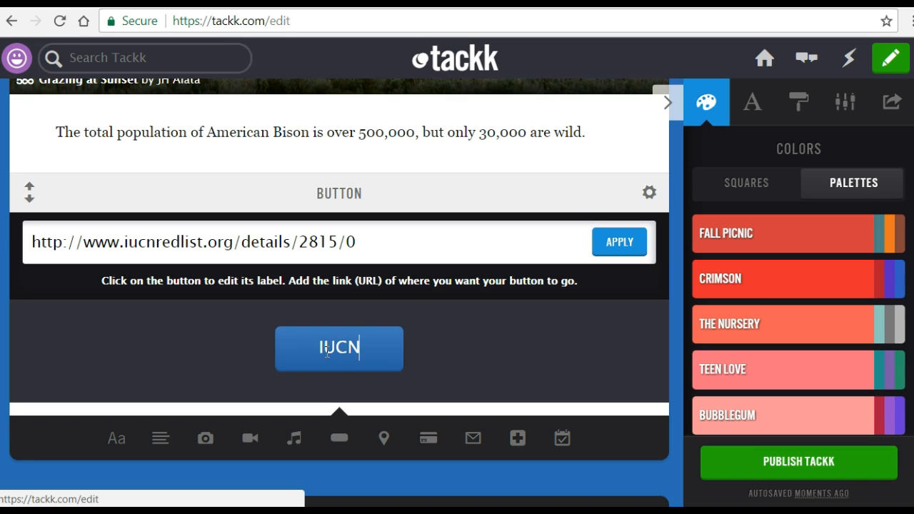
type(" Red ")
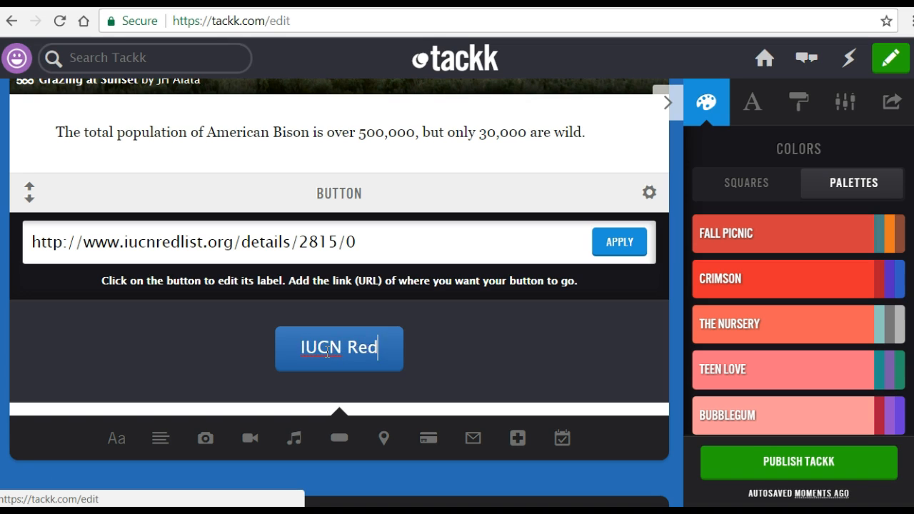
type("List")
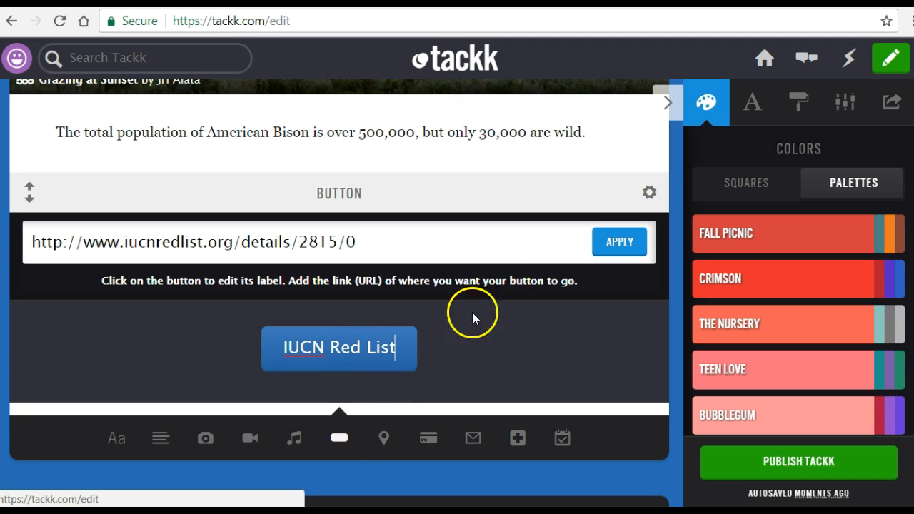
left_click(606, 241)
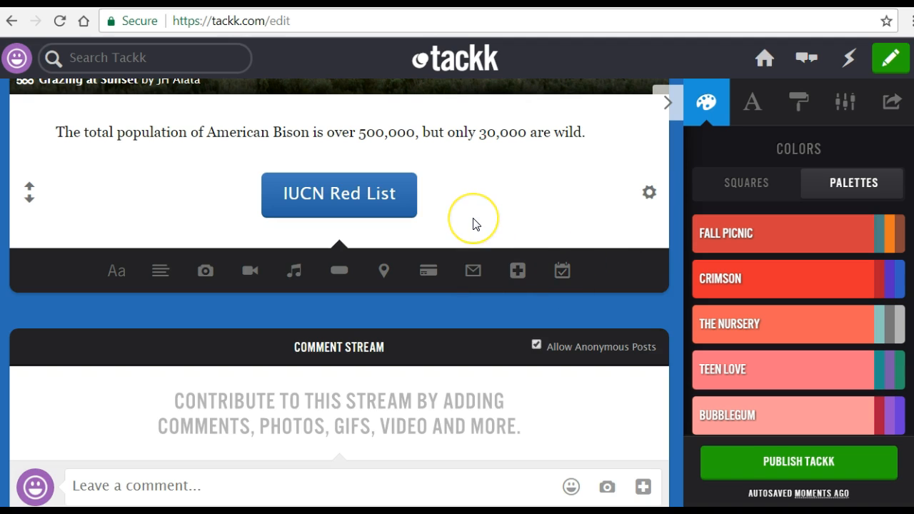
- Try several red colour squares as the page's colour scheme
scroll(473, 224, "up", 1)
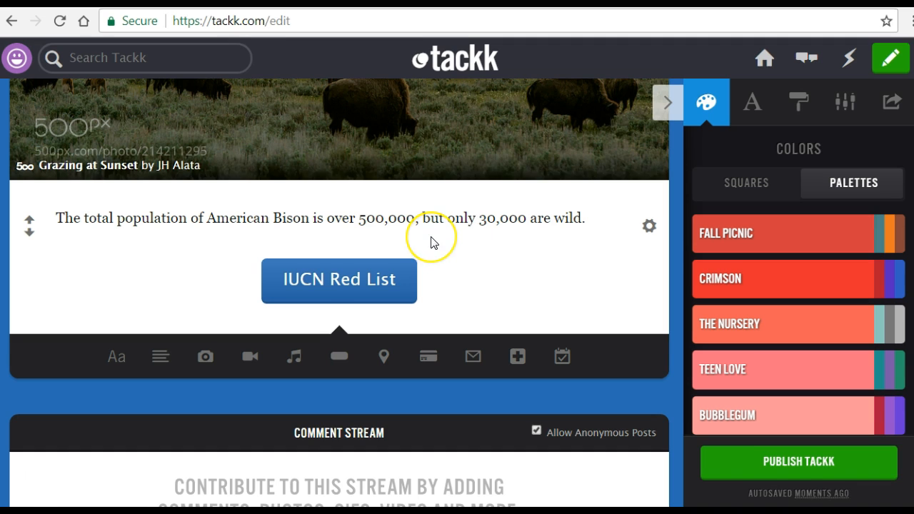
scroll(431, 241, "down", 1)
scroll(430, 241, "down", 1)
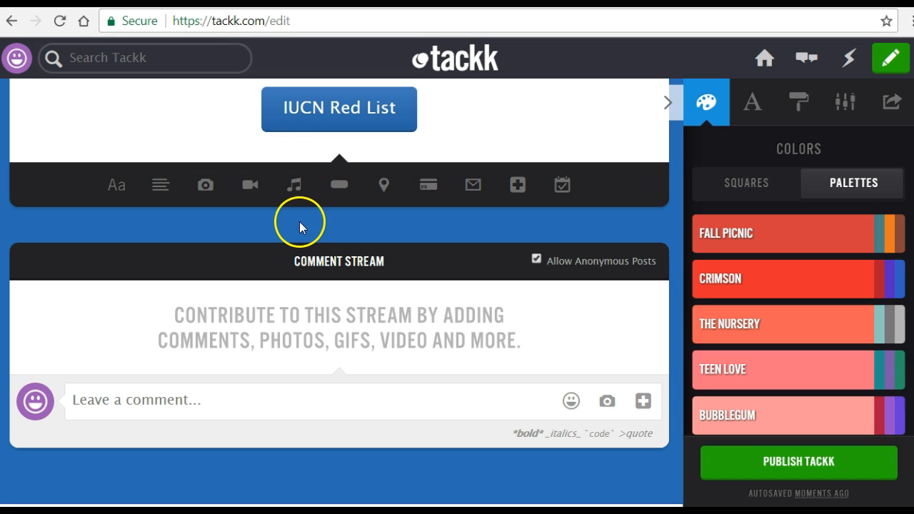
scroll(647, 221, "up", 1)
scroll(647, 218, "up", 10)
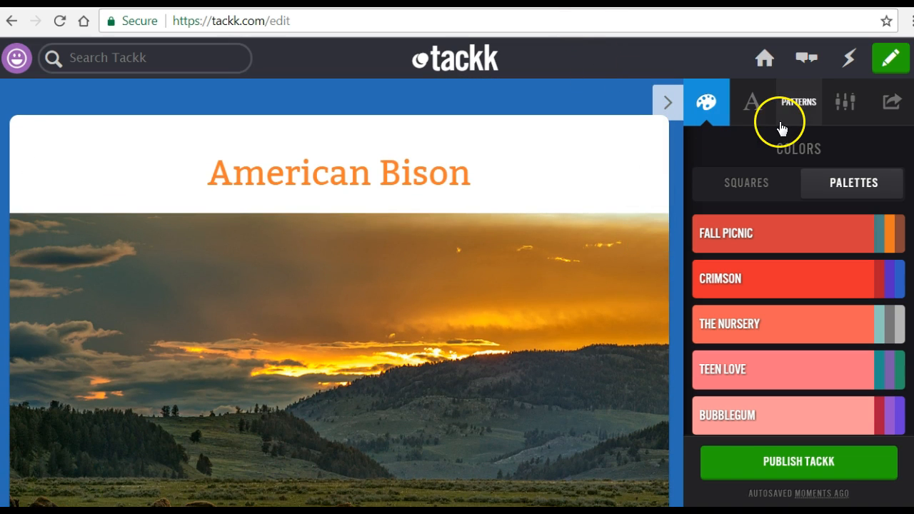
left_click(744, 184)
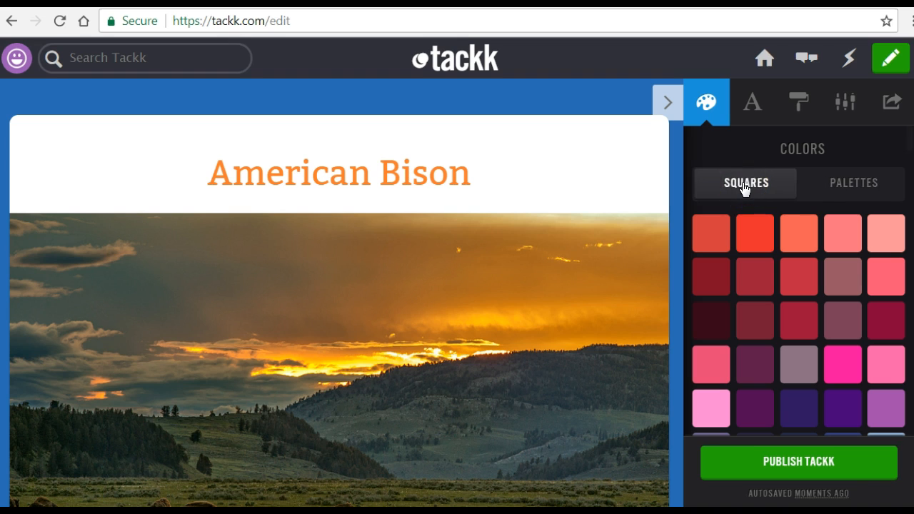
left_click(718, 278)
left_click(757, 275)
left_click(800, 280)
left_click(808, 320)
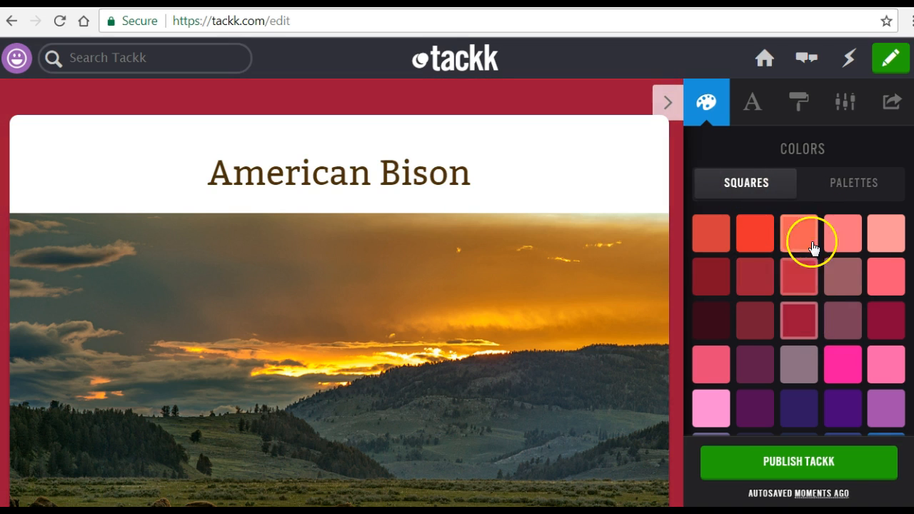
- Apply the Rain Drops colour palette to the page
left_click(836, 191)
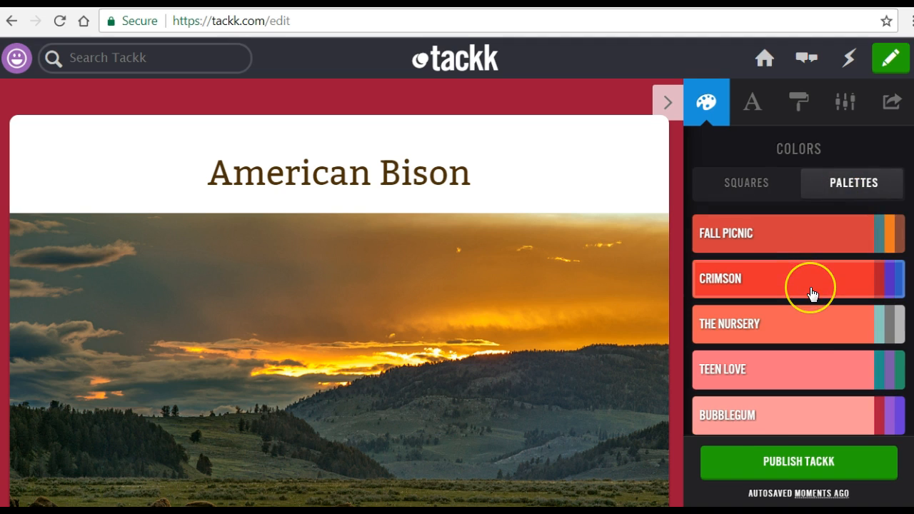
scroll(811, 293, "down", 8)
scroll(810, 293, "down", 5)
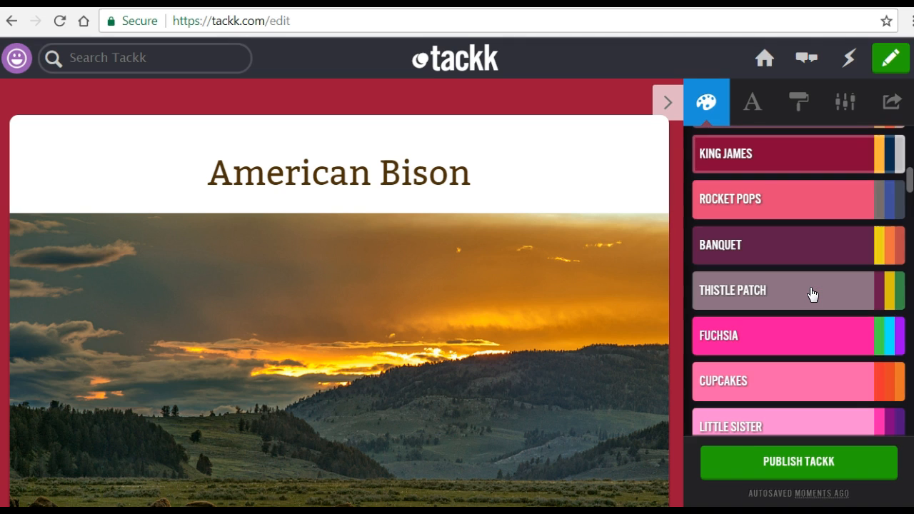
scroll(811, 293, "down", 8)
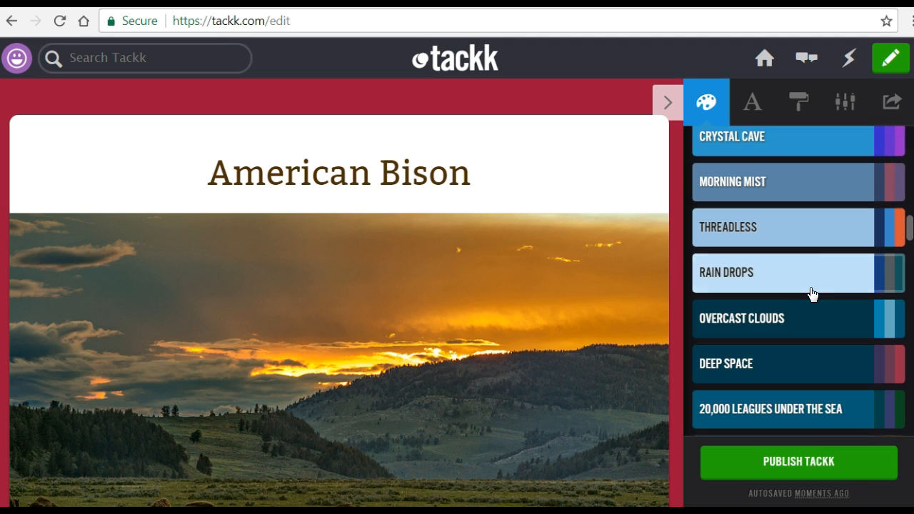
left_click(804, 290)
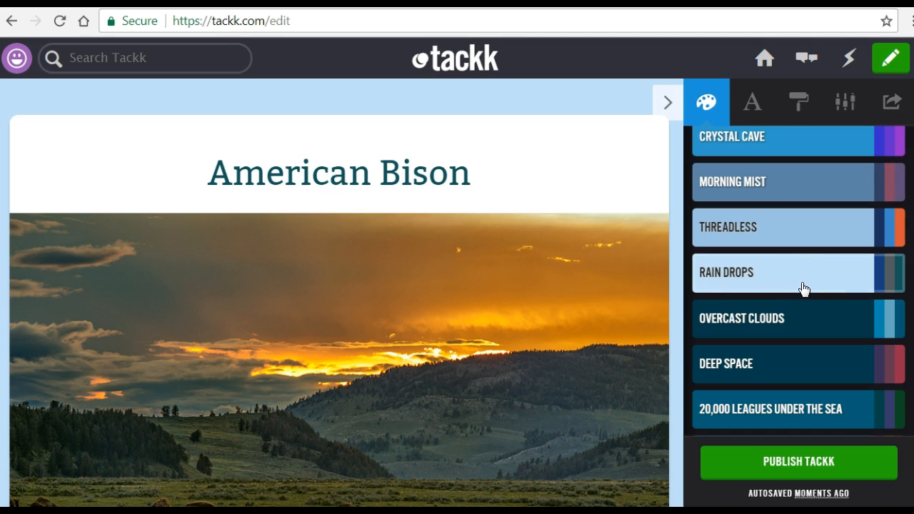
- Try the Hammersmith One font on the page title and switch back to Bitter
left_click(755, 107)
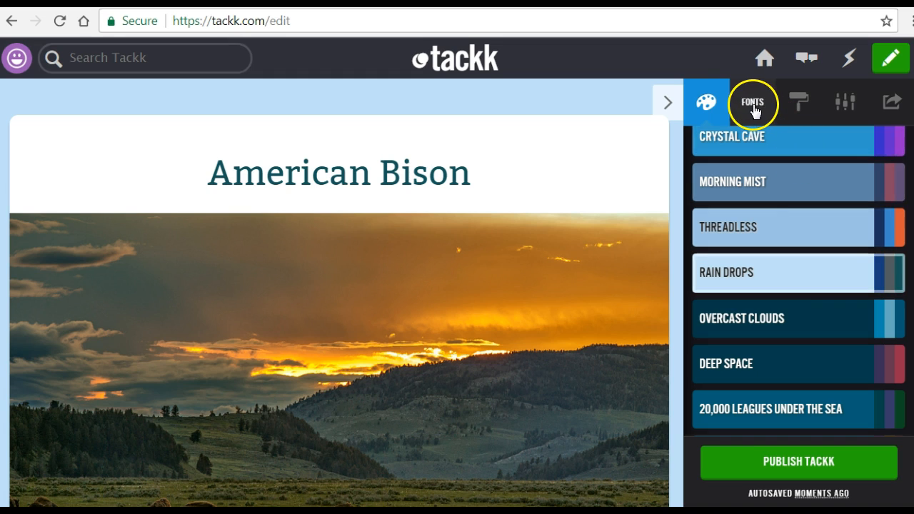
left_click(764, 235)
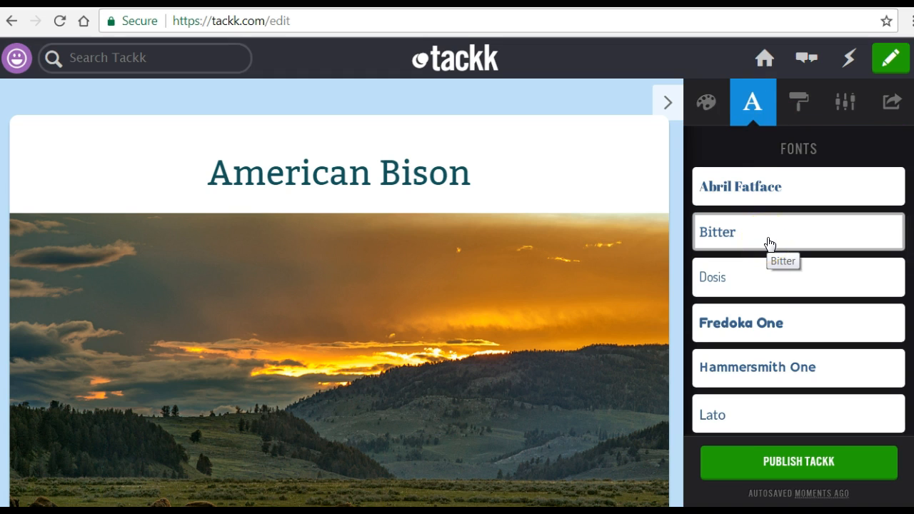
left_click(774, 372)
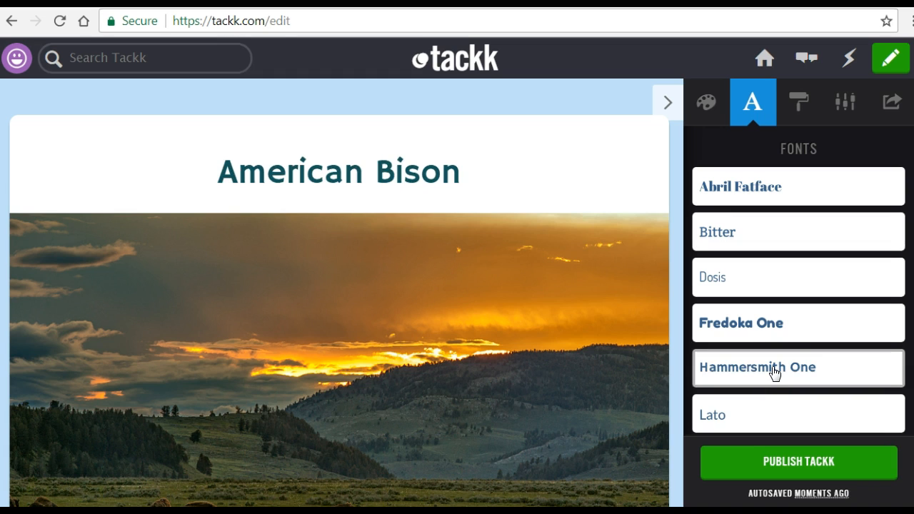
left_click(748, 239)
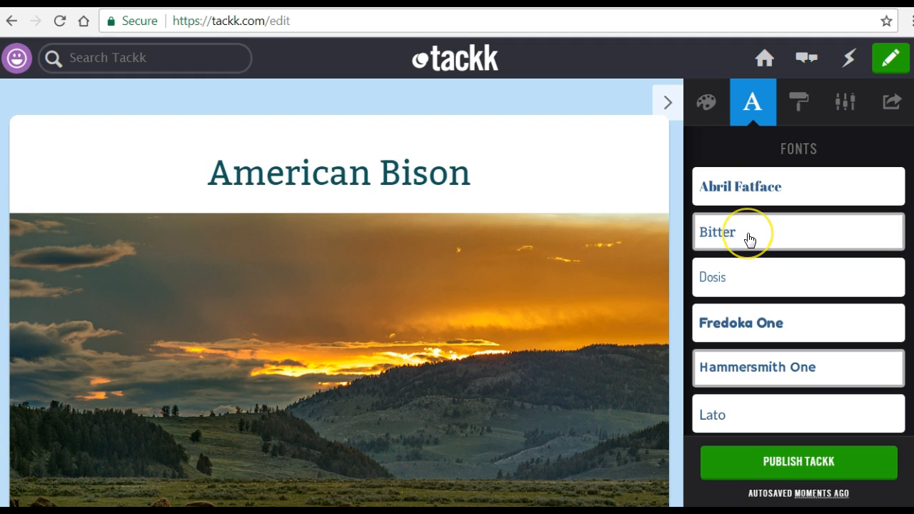
- Apply the Flowers pattern to the page background
left_click(792, 112)
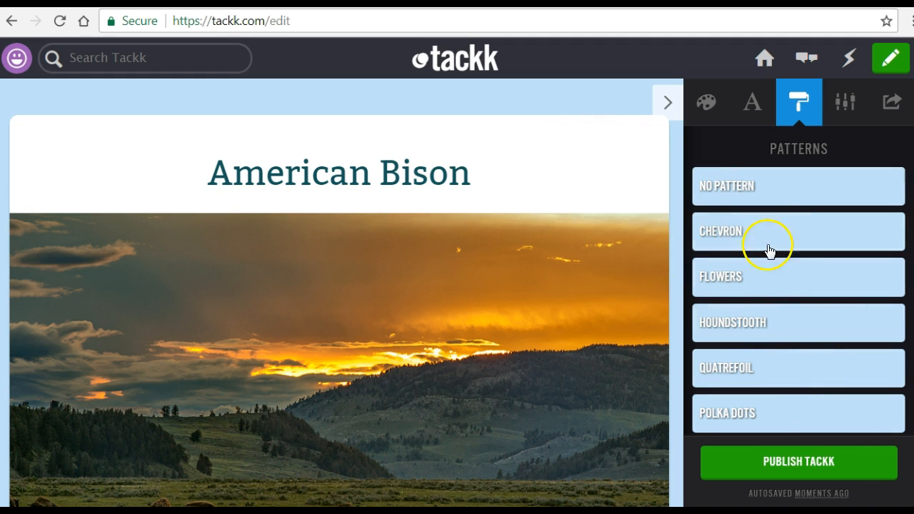
left_click(778, 282)
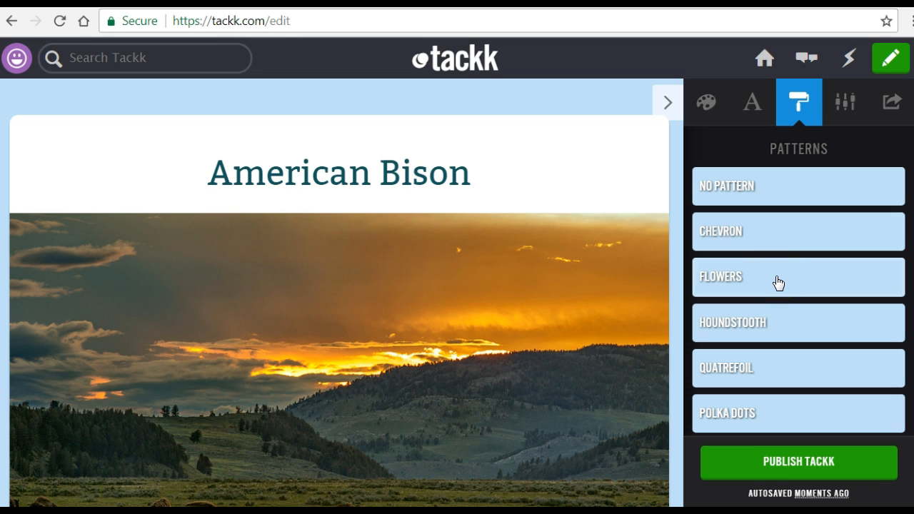
- Set the Tackk's visibility to Private in its options
left_click(845, 114)
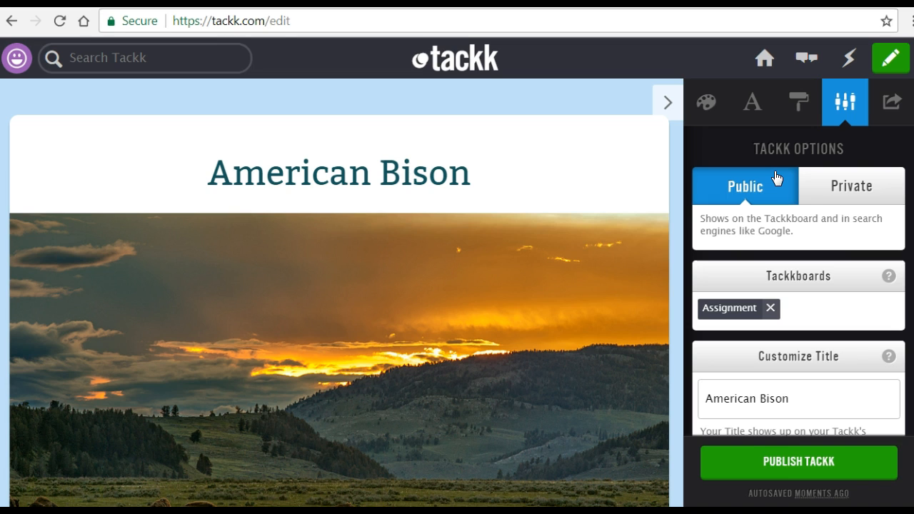
left_click(817, 189)
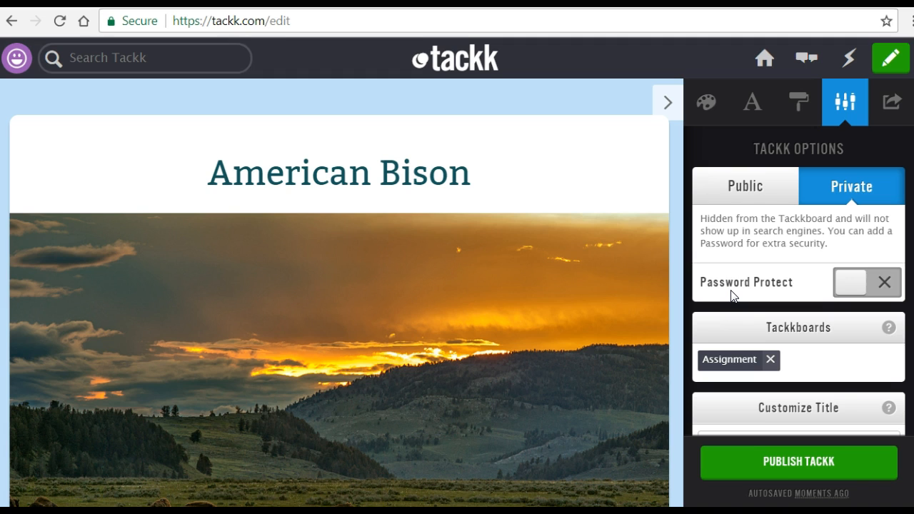
- Add a Tackkboards tag made of the school abbreviation and the teacher's name, alongside the Assignment tag
scroll(731, 291, "down", 5)
scroll(731, 292, "up", 1)
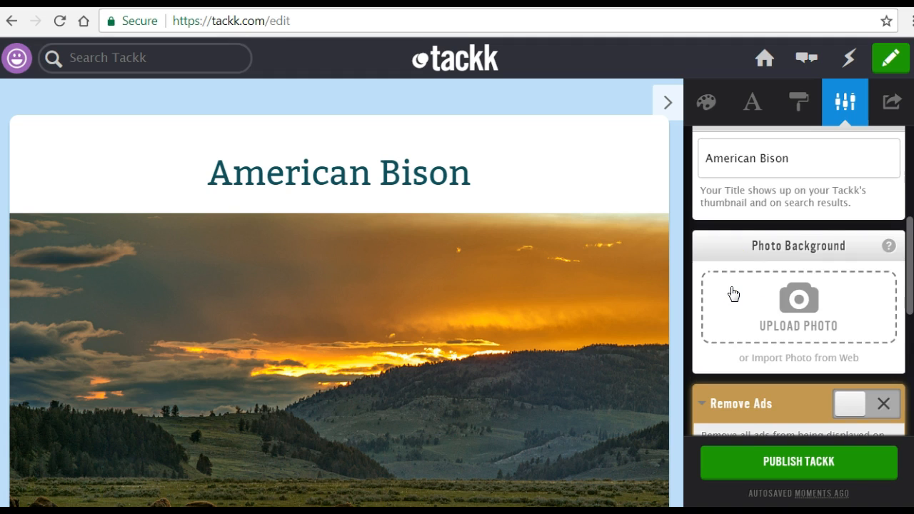
scroll(739, 279, "up", 1)
scroll(810, 189, "up", 1)
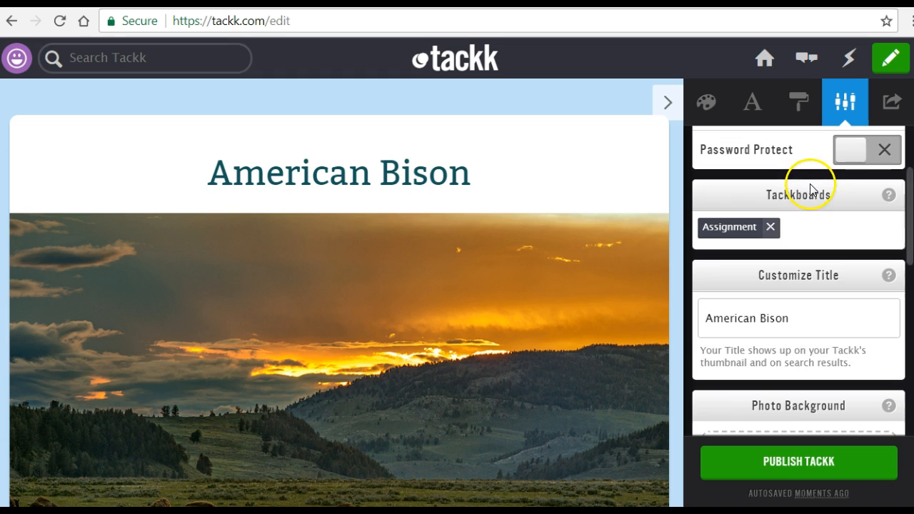
left_click(813, 227)
type("THSMrSmith")
key("Return")
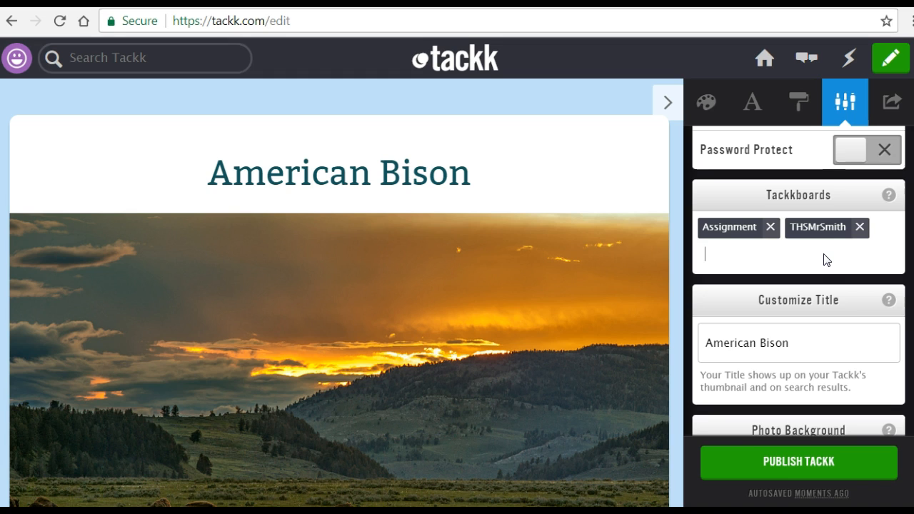
scroll(835, 318, "down", 1)
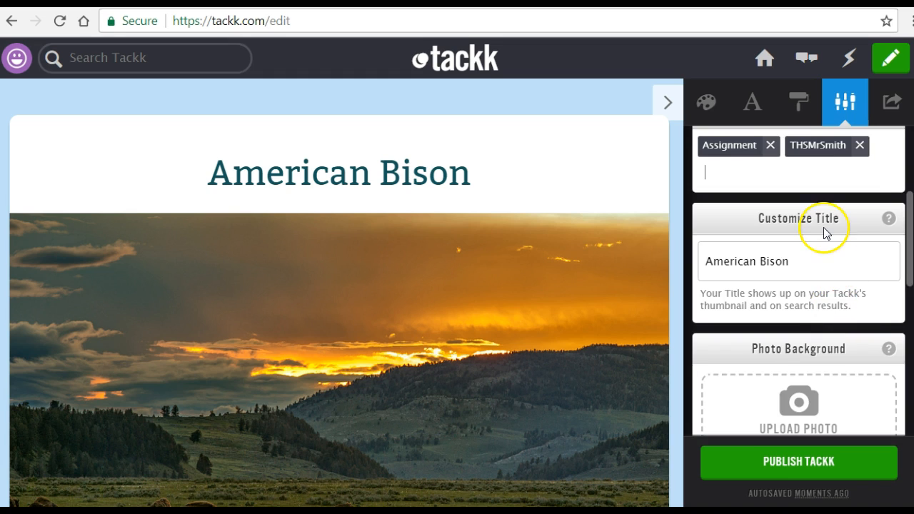
scroll(825, 249, "down", 1)
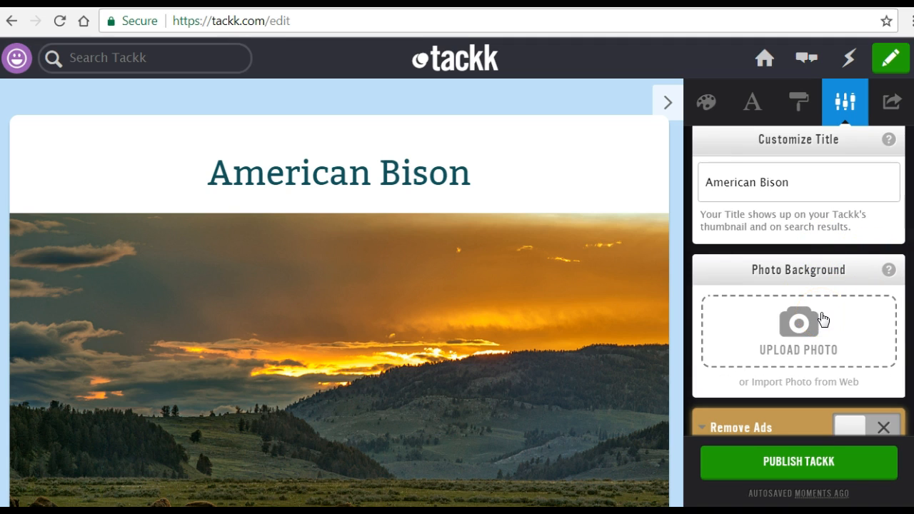
- Switch the Comment Stream and Rounded Corners options off and back on in the Tackk's options
mouse_move(644, 261)
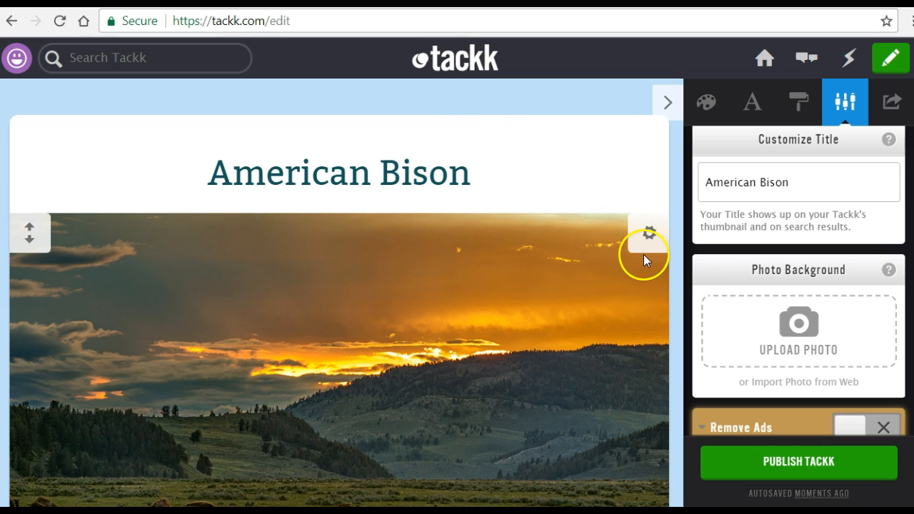
scroll(724, 304, "down", 2)
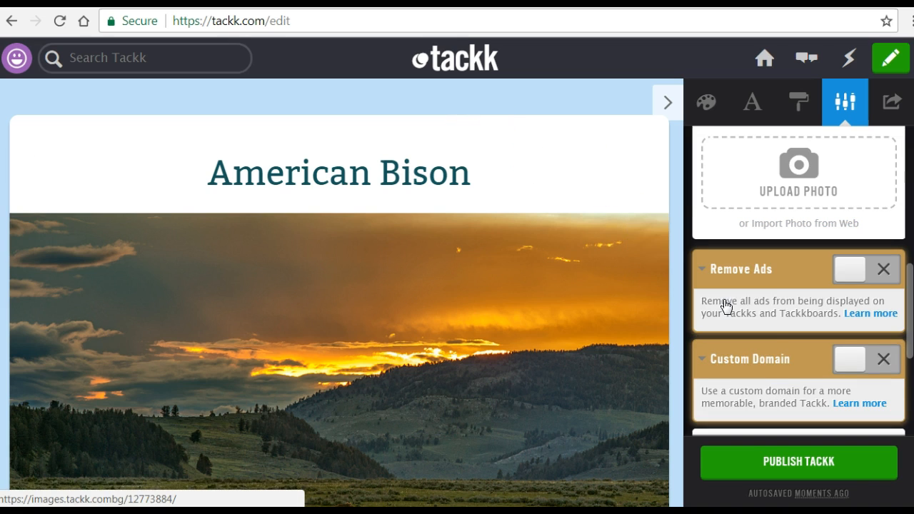
scroll(765, 305, "down", 2)
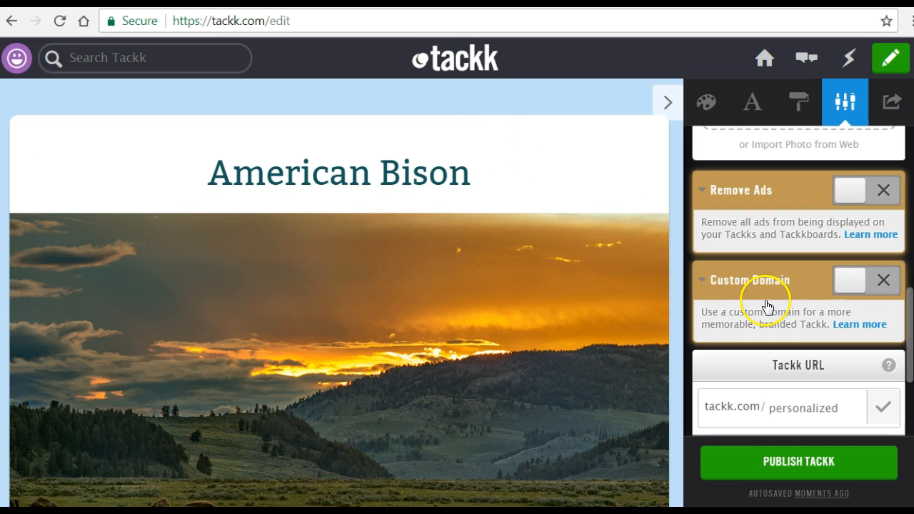
scroll(768, 306, "down", 2)
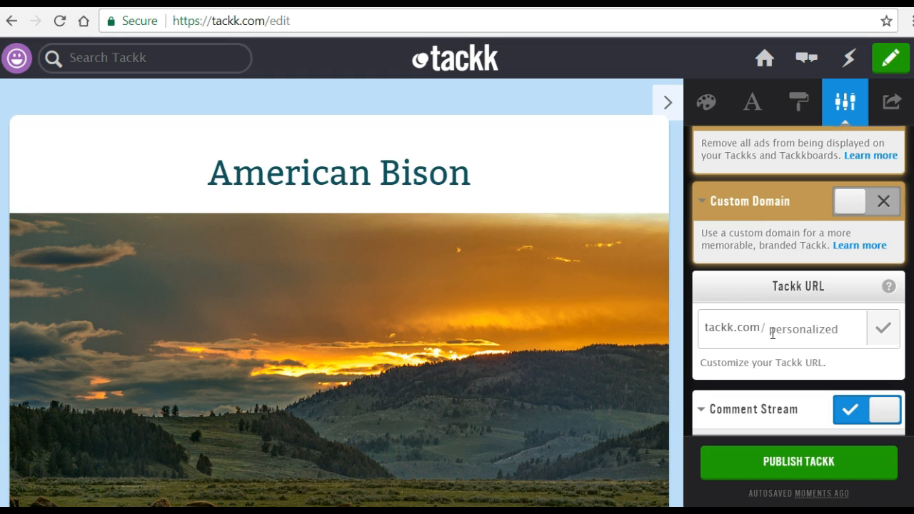
scroll(773, 334, "down", 3)
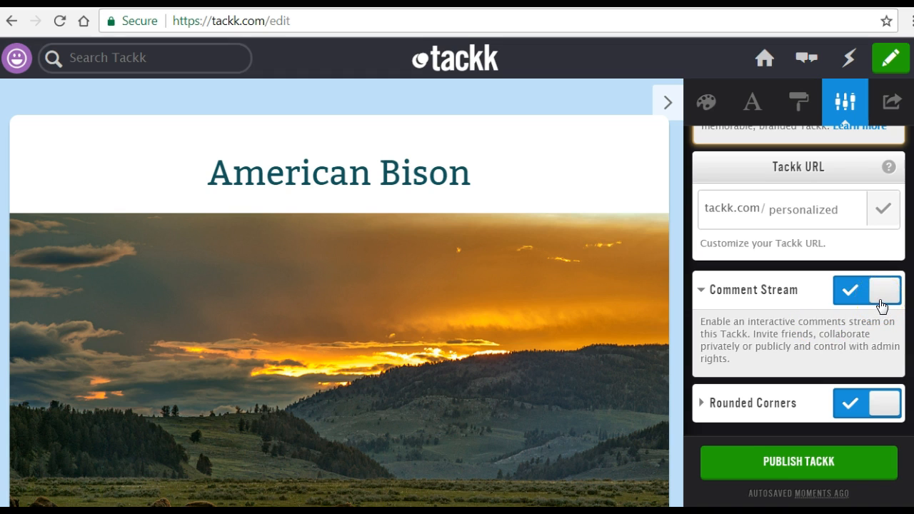
left_click(882, 306)
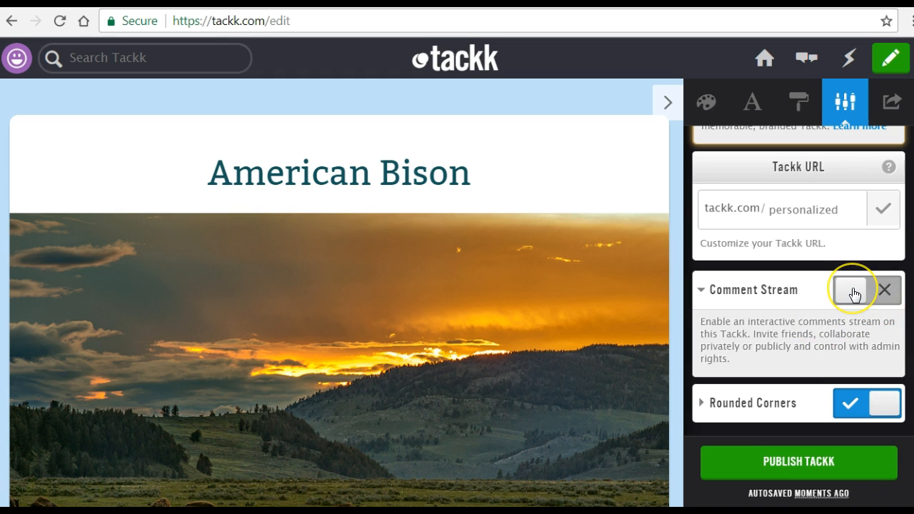
left_click(854, 295)
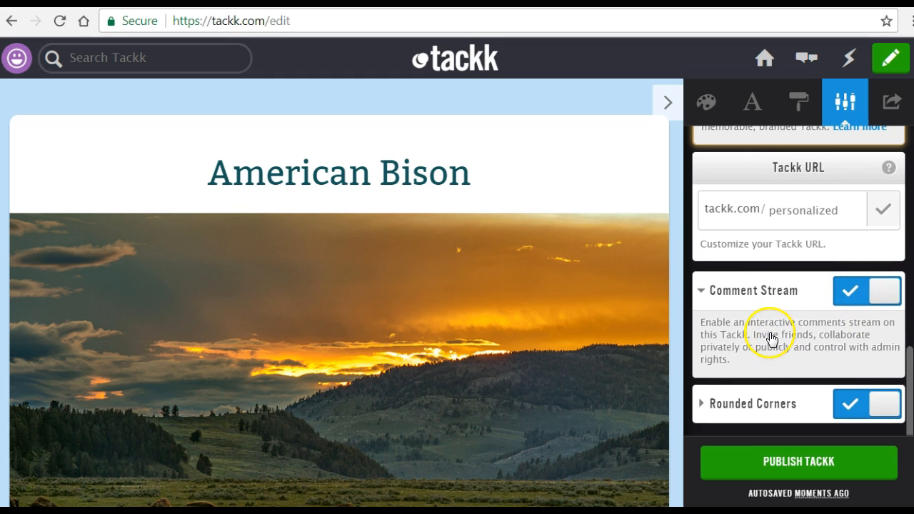
left_click(876, 405)
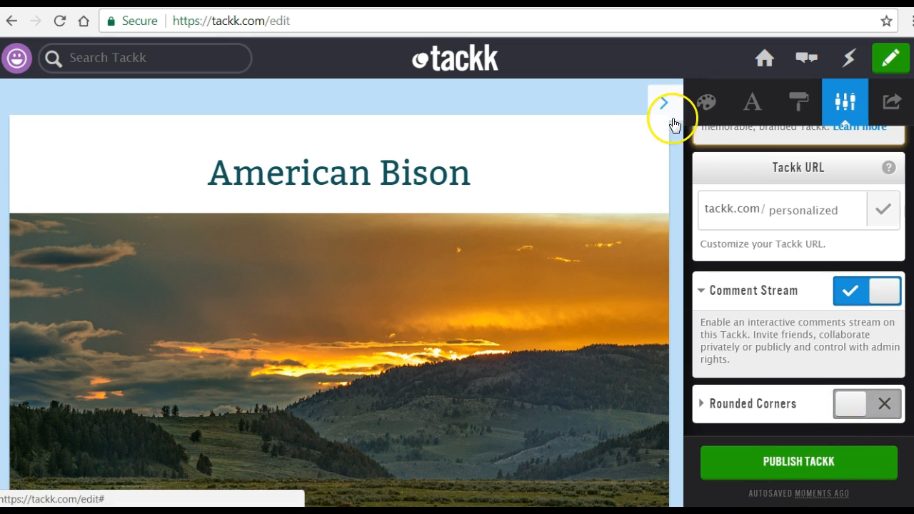
left_click(848, 406)
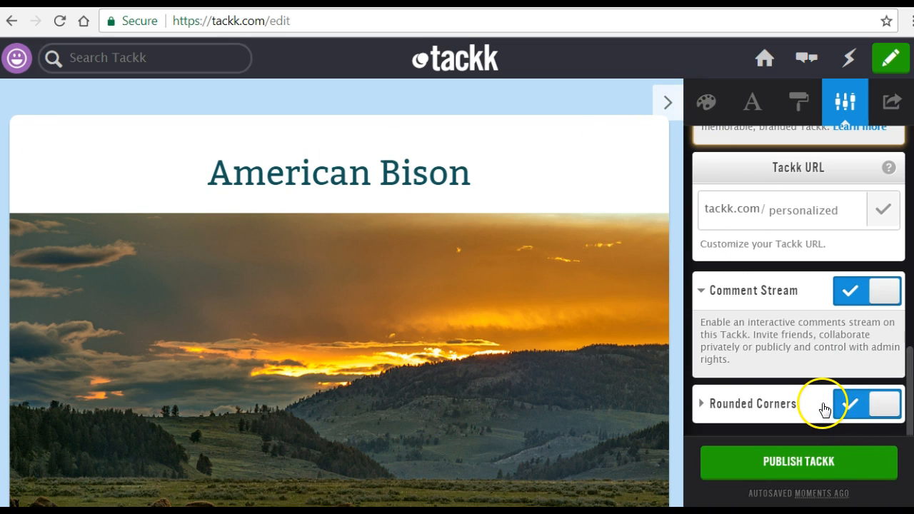
- Publish the American Bison Tackk and copy its share link
left_click(781, 466)
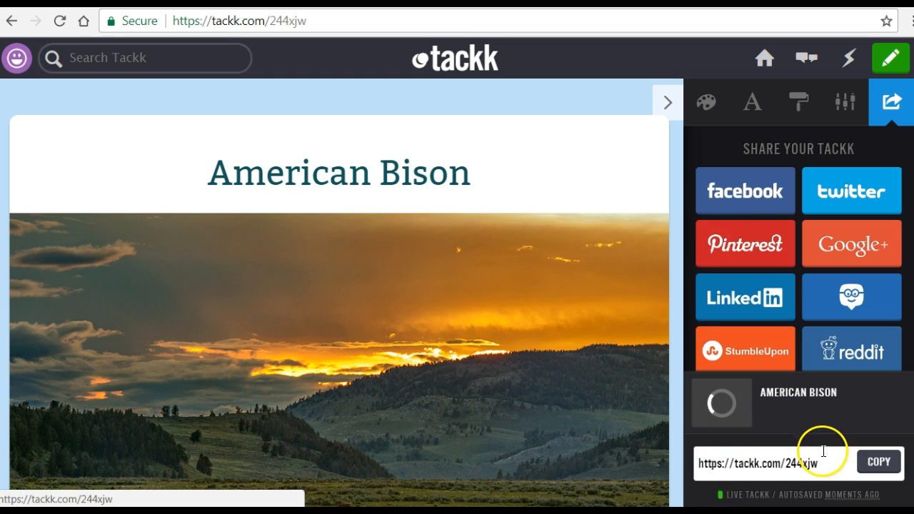
left_click(878, 464)
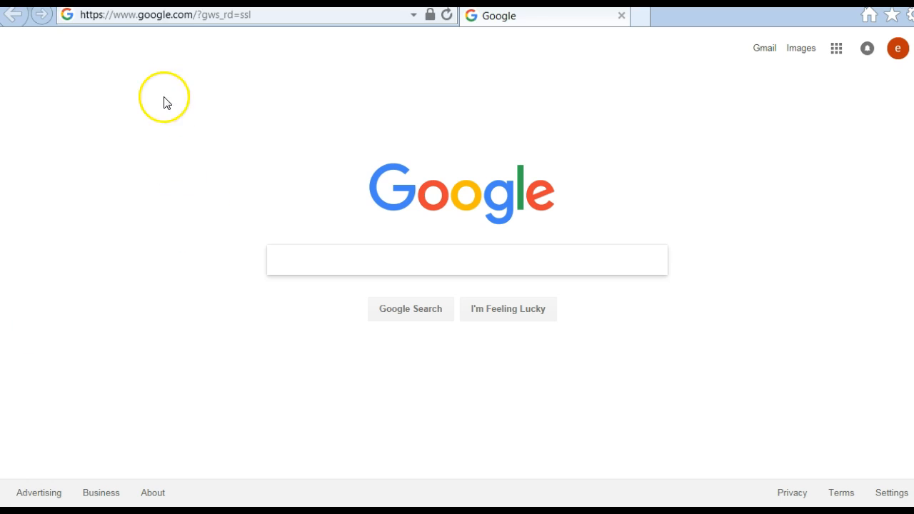
- Switch to Internet Explorer and open the published Tackk from the copied link
left_click(170, 15)
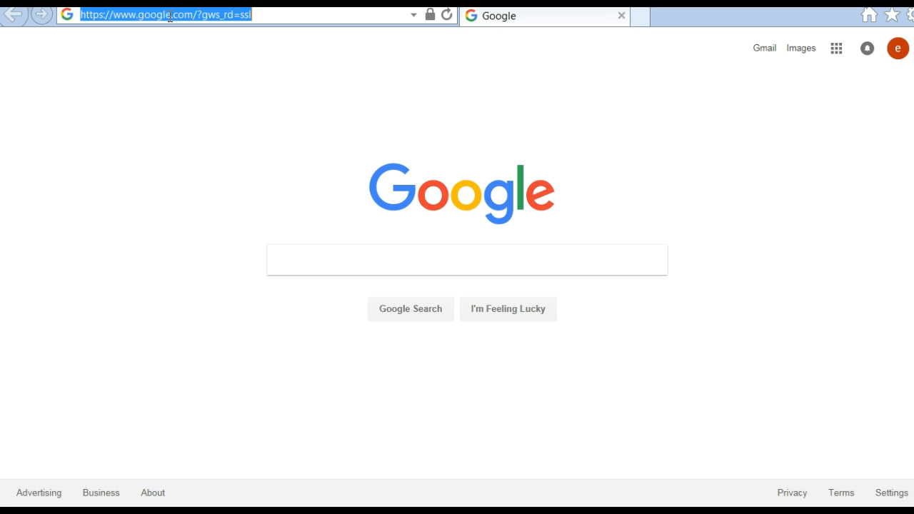
key("ctrl+v")
key("Home")
key("Return")
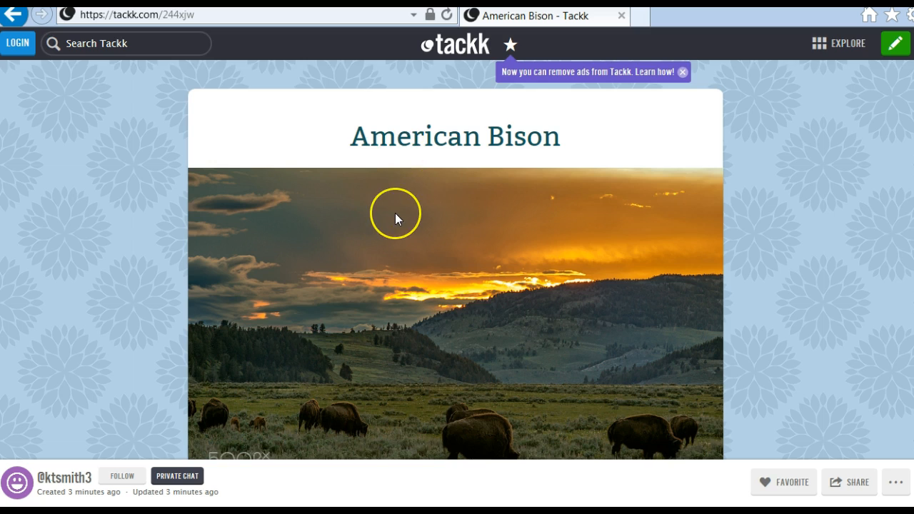
- Join the published page's Comment Stream as a guest under the name Student 1
scroll(395, 213, "down", 5)
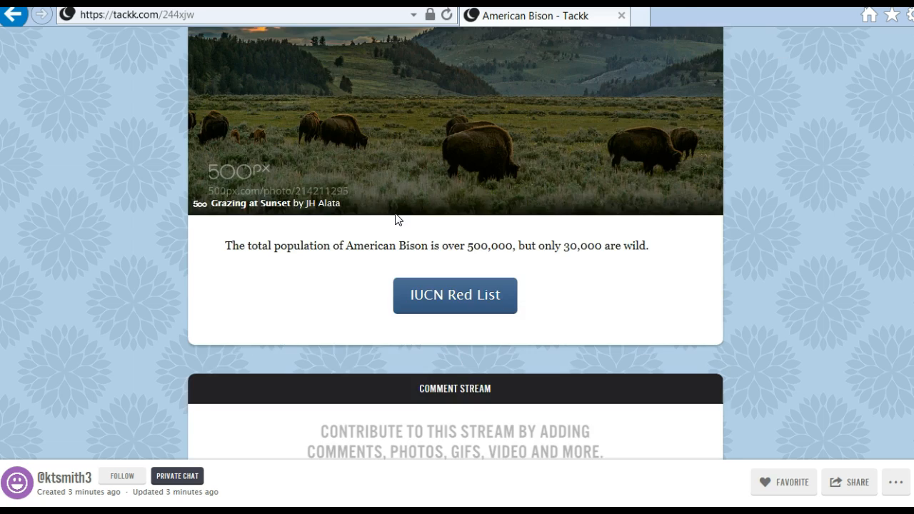
scroll(393, 220, "down", 1)
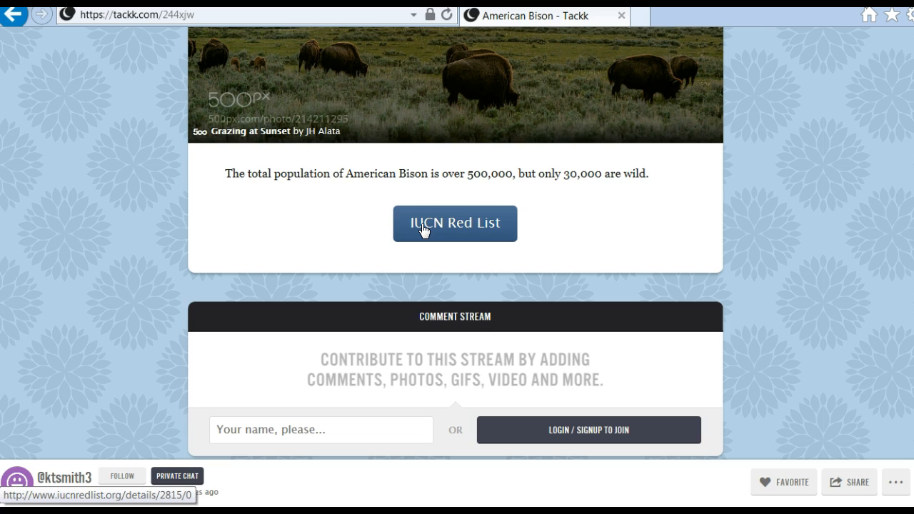
scroll(422, 228, "down", 1)
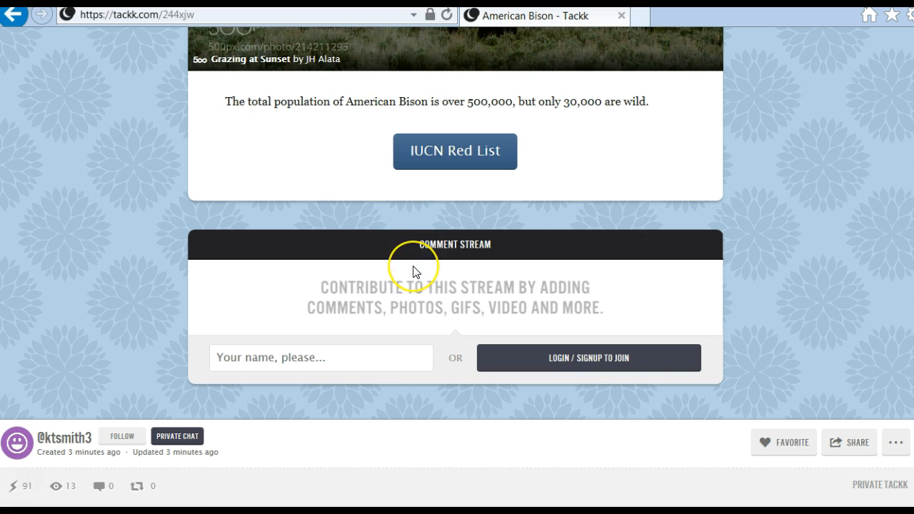
left_click(249, 357)
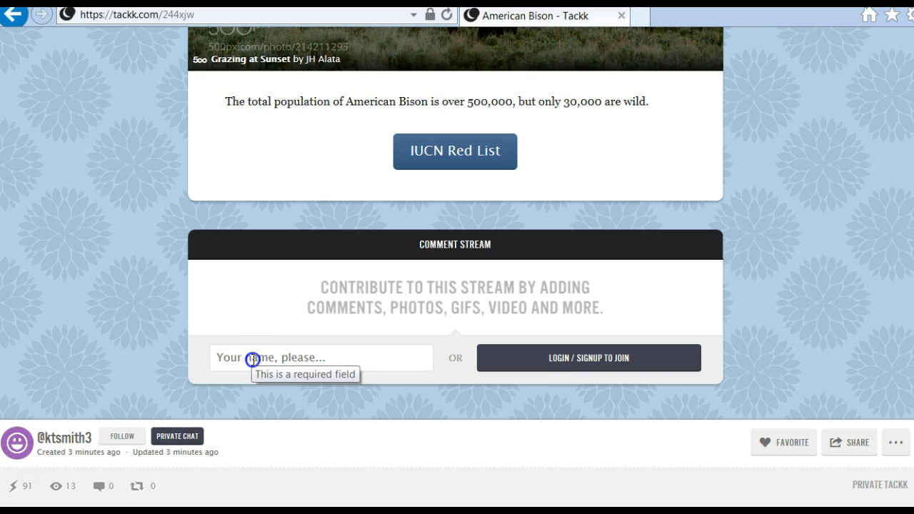
left_click(254, 353)
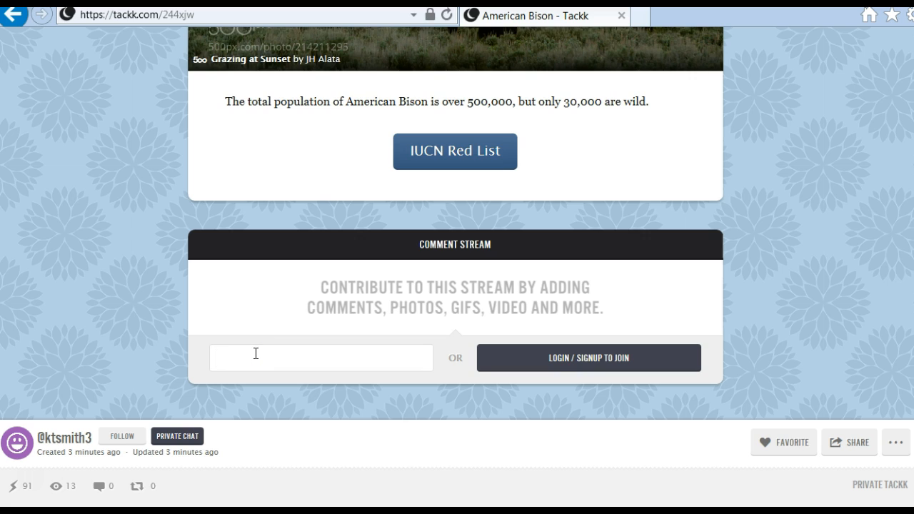
type("Student 1")
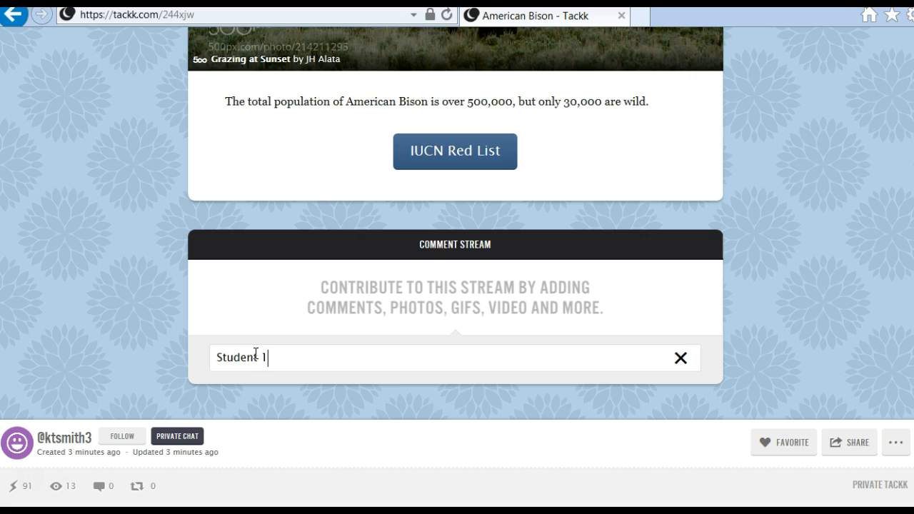
key("Return")
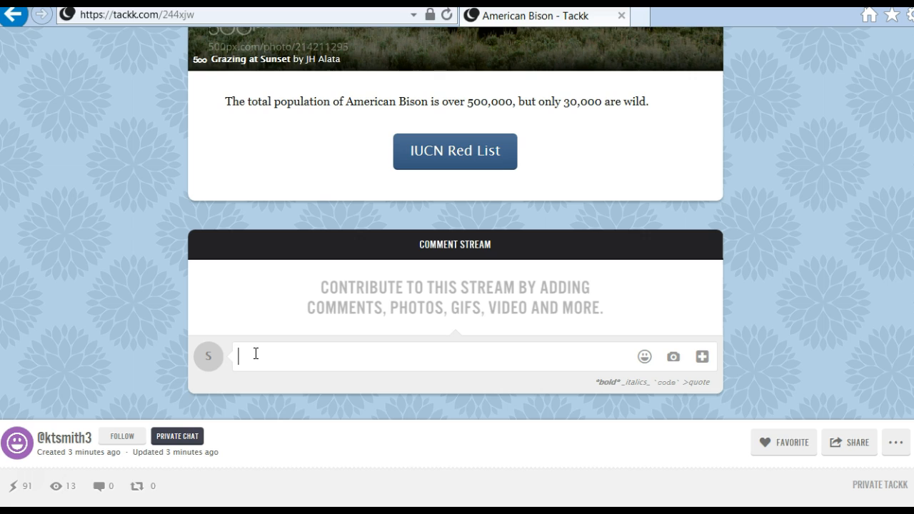
- Post the comment "I like the picture!" in the Comment Stream
type("I like the pict")
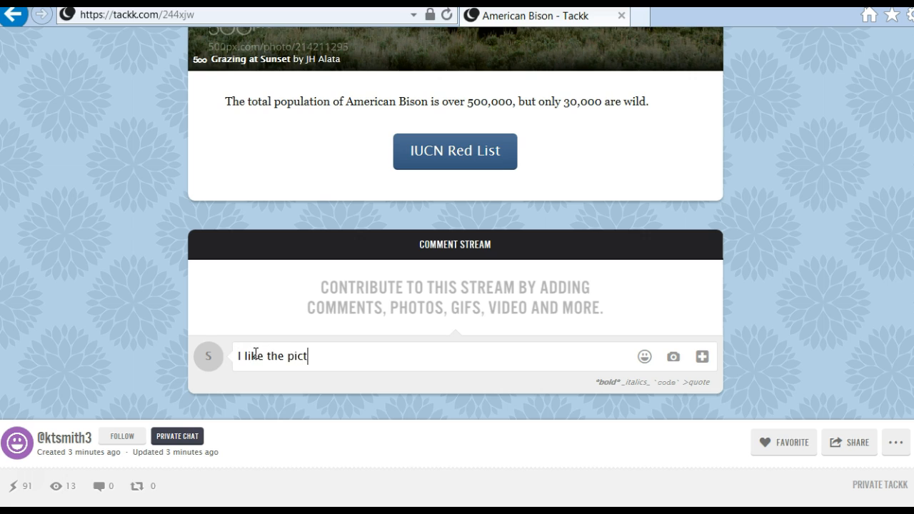
type("ure!")
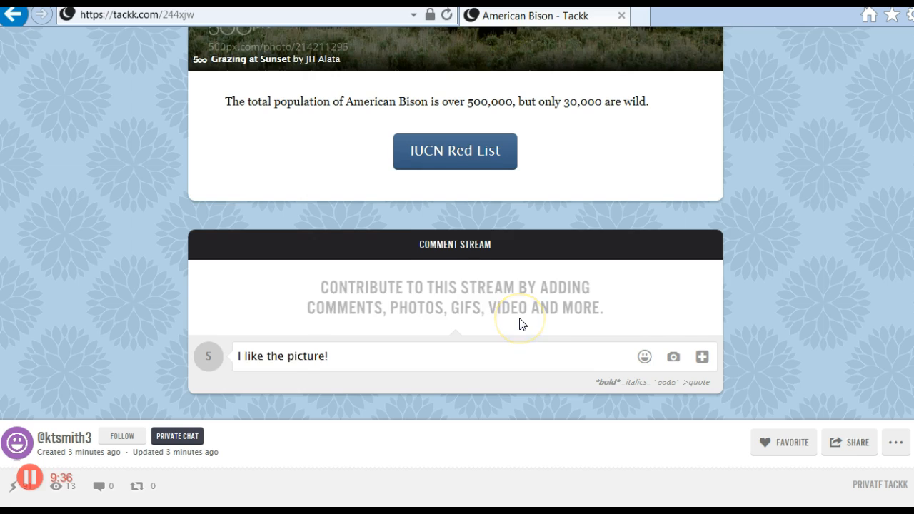
key("Return")
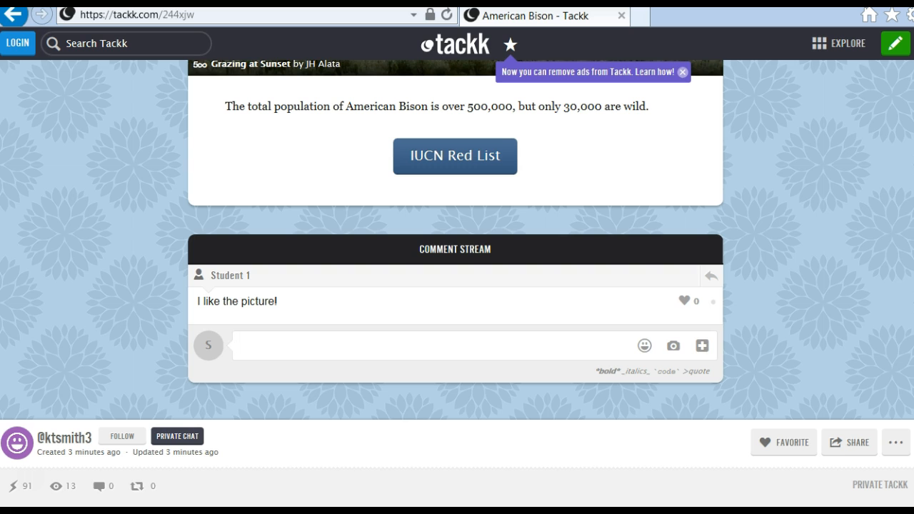
- Look over the published page with its comment and check which extra options a visitor has
left_click(77, 258)
scroll(78, 258, "up", 3)
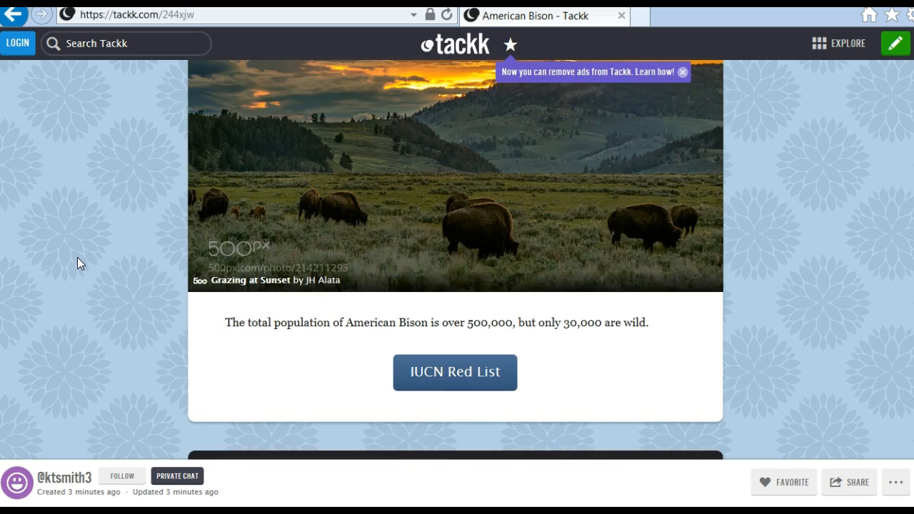
scroll(77, 257, "up", 3)
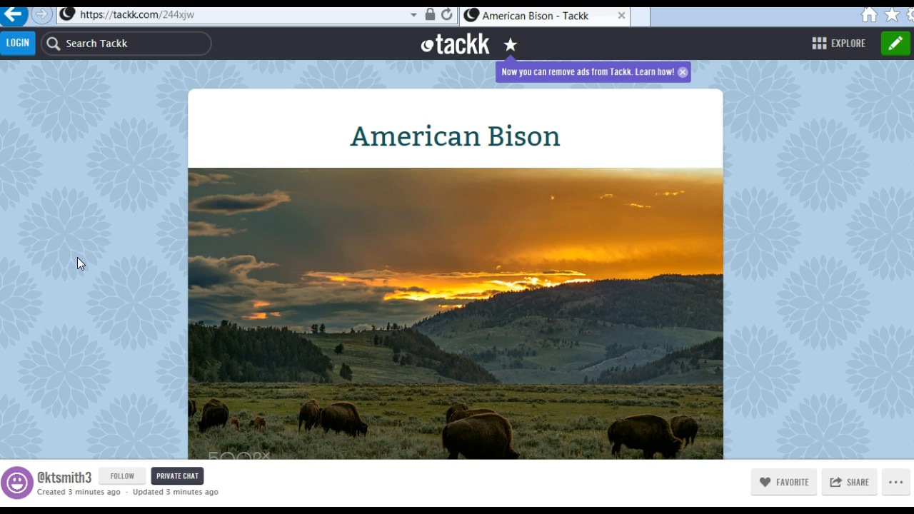
scroll(77, 258, "down", 5)
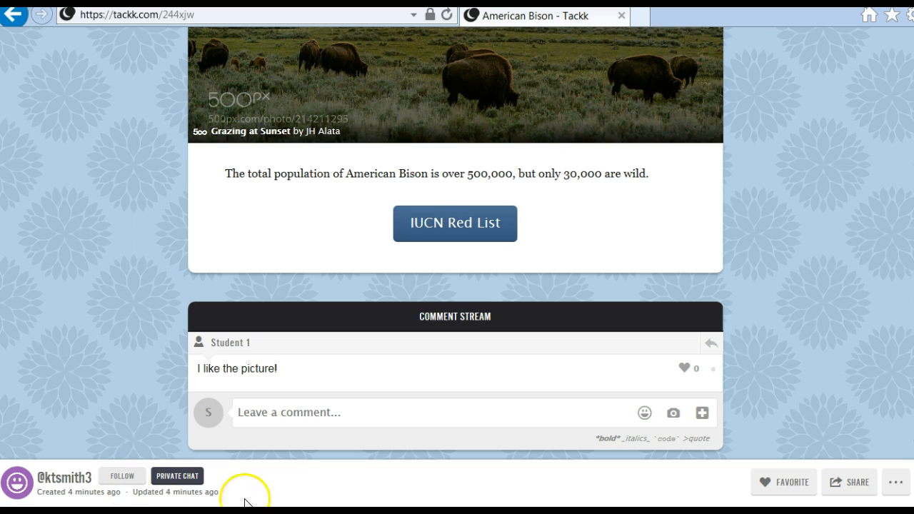
left_click(901, 487)
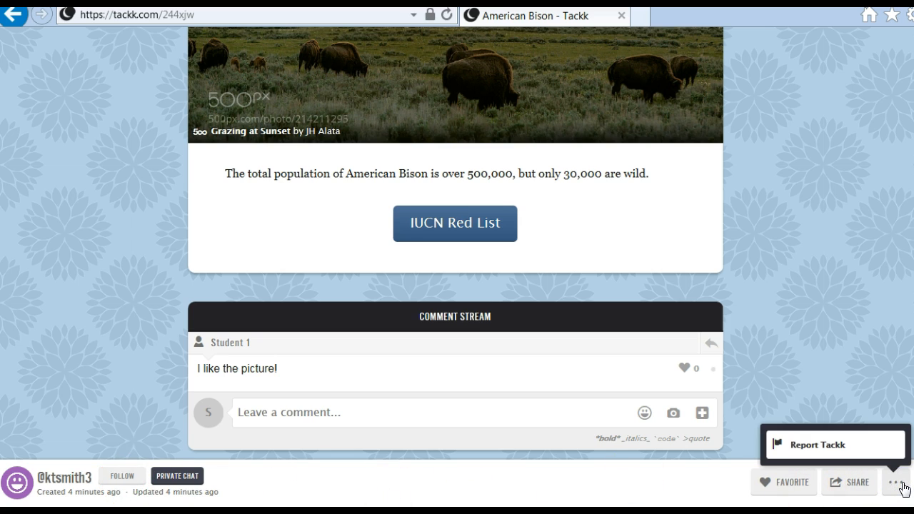
left_click(862, 332)
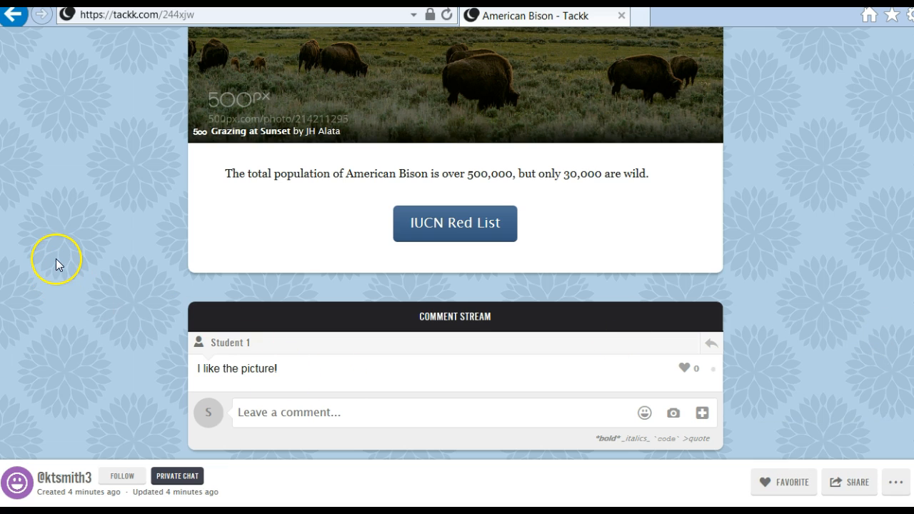
scroll(55, 258, "up", 3)
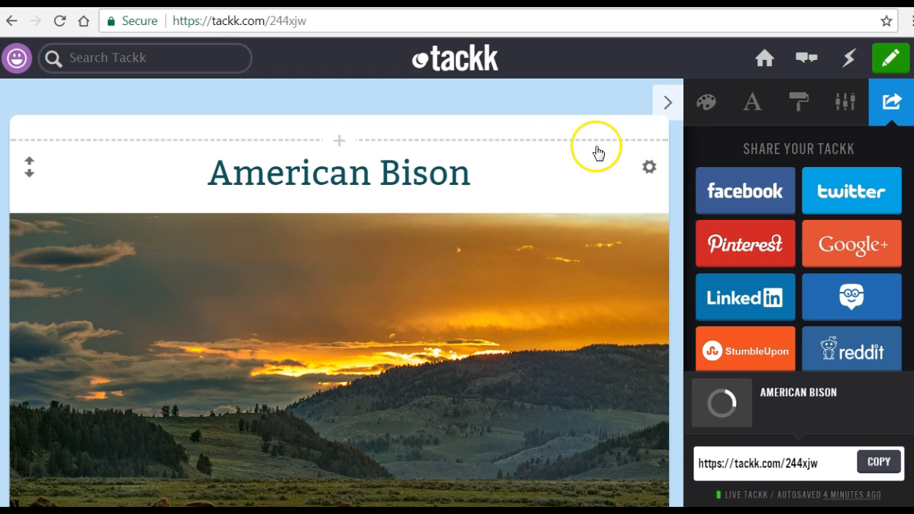
- Return to the Tackk editor in Chrome, start deleting the Student 1 comment from the Comment Stream, and cancel the deletion
scroll(339, 292, "down", 2)
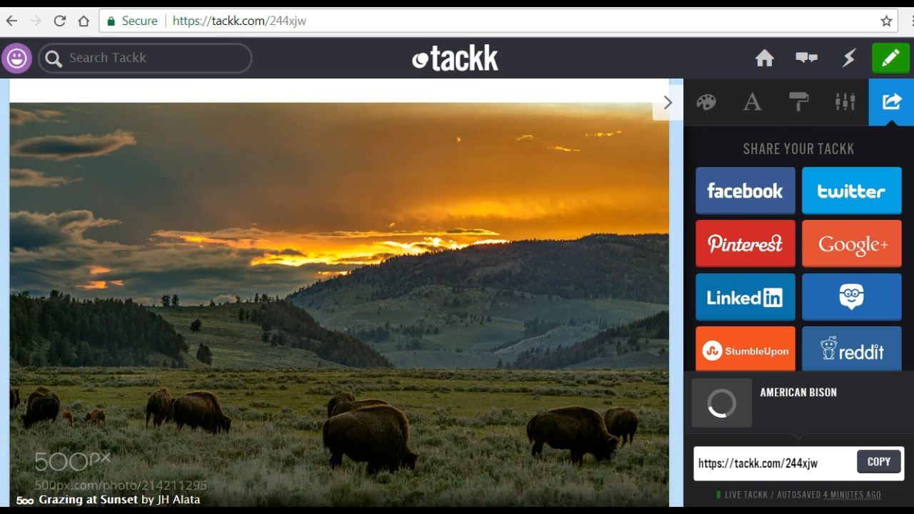
scroll(339, 293, "down", 4)
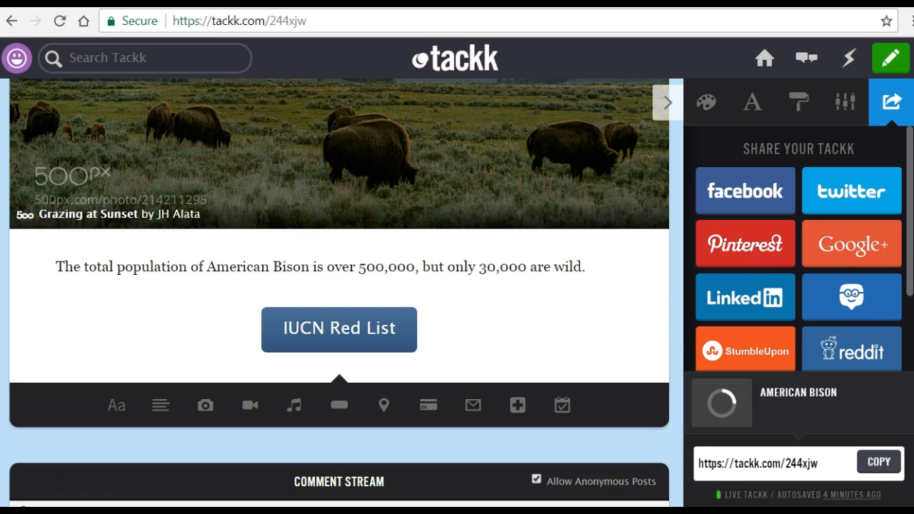
scroll(339, 293, "down", 1)
scroll(339, 292, "down", 3)
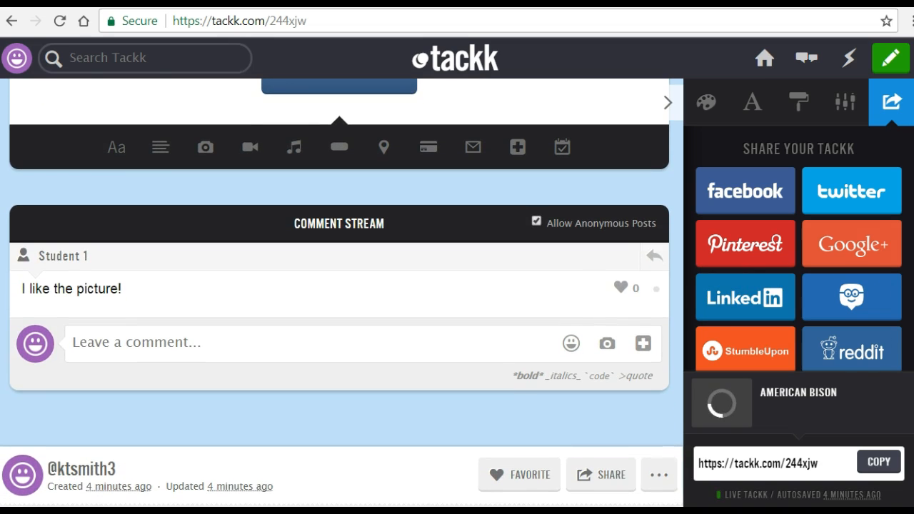
left_click(177, 278)
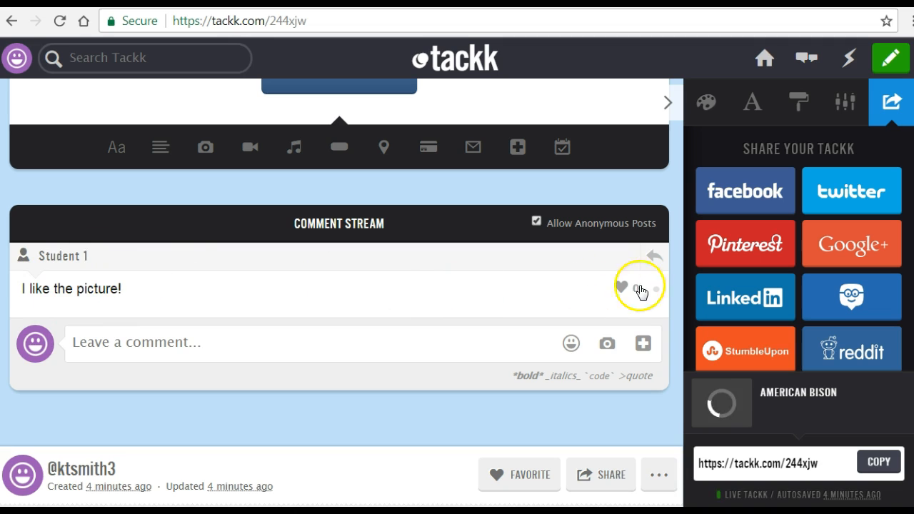
mouse_move(645, 297)
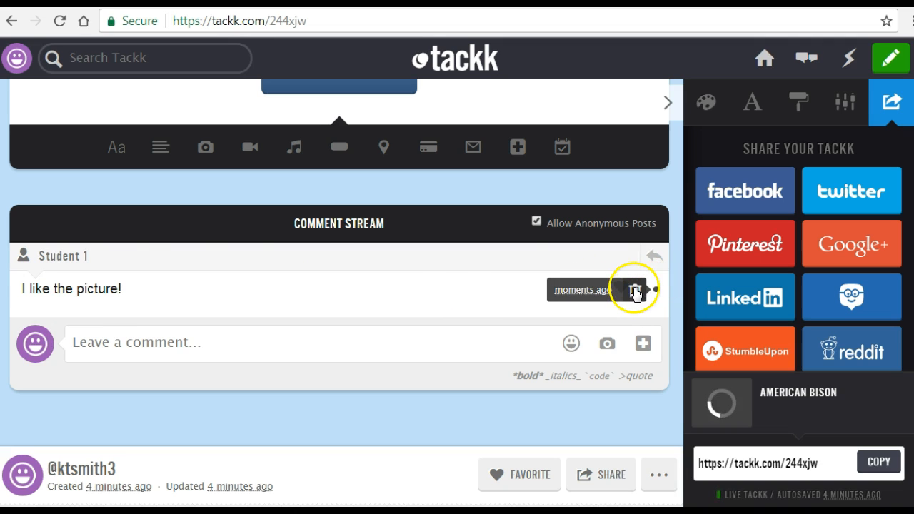
left_click(634, 290)
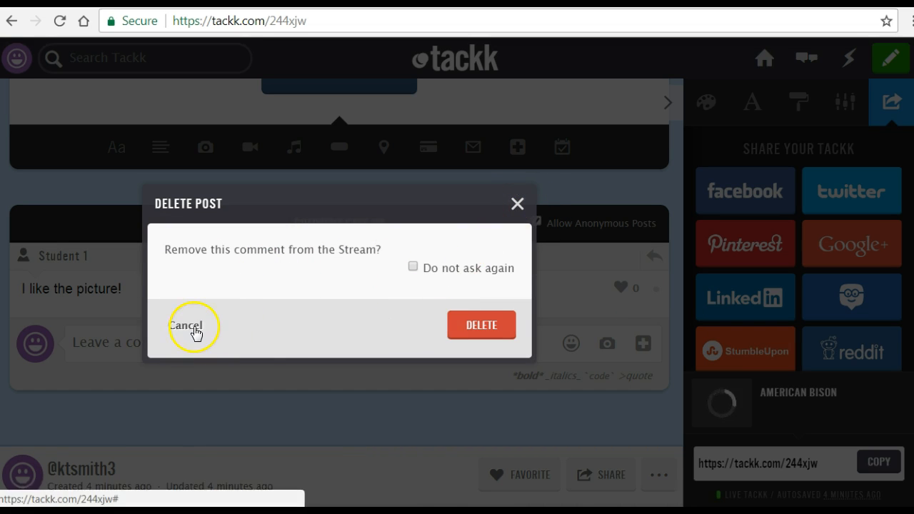
left_click(191, 331)
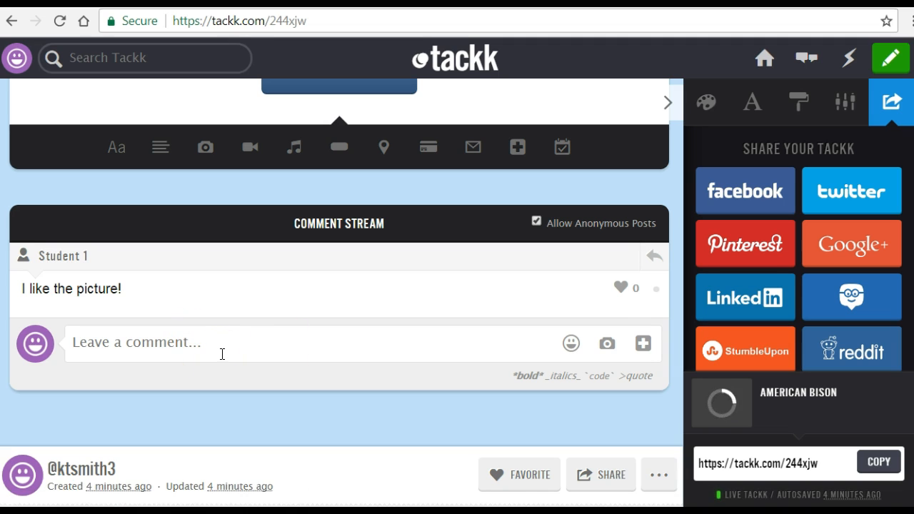
scroll(222, 354, "up", 10)
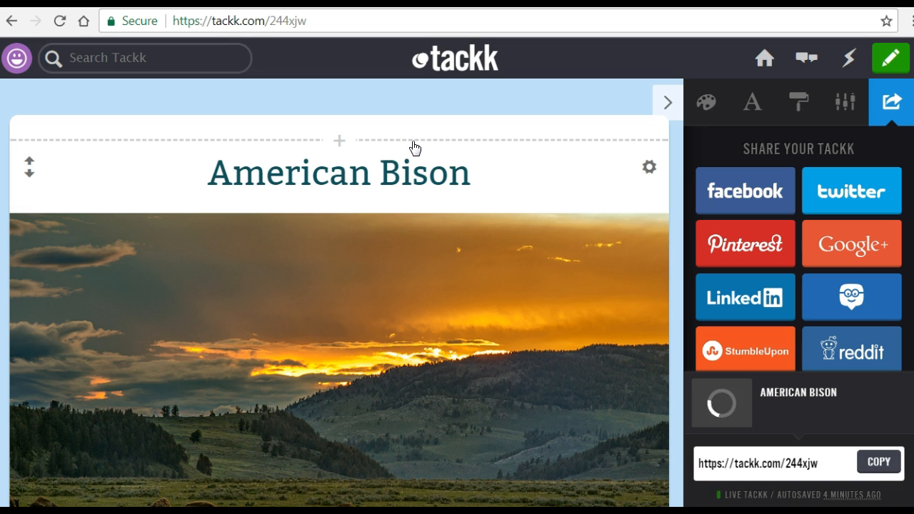
left_click(416, 92)
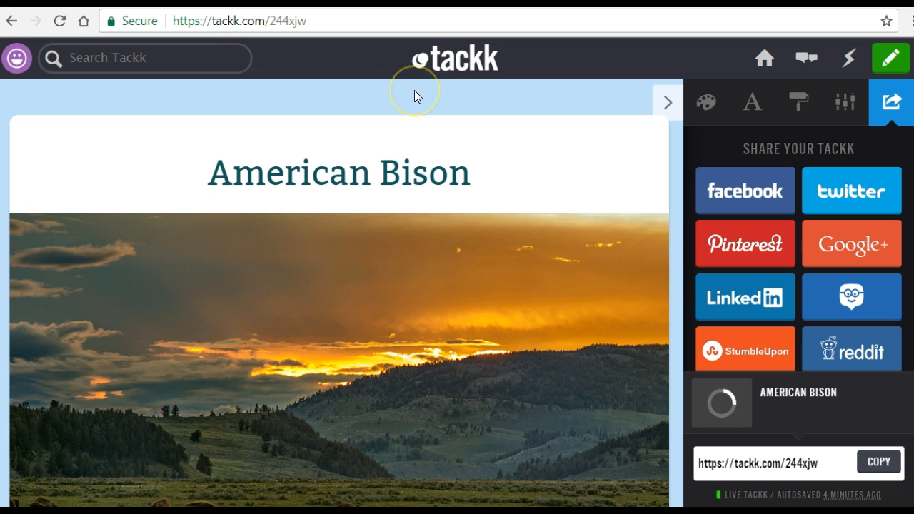